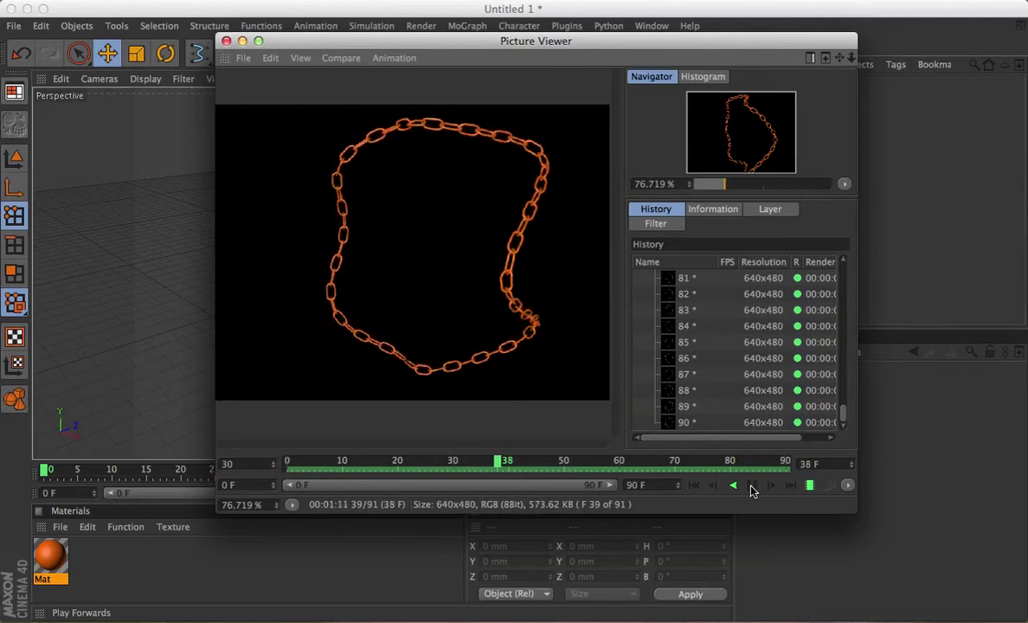
- Close the Picture Viewer showing the finished orange chain render
click(226, 41)
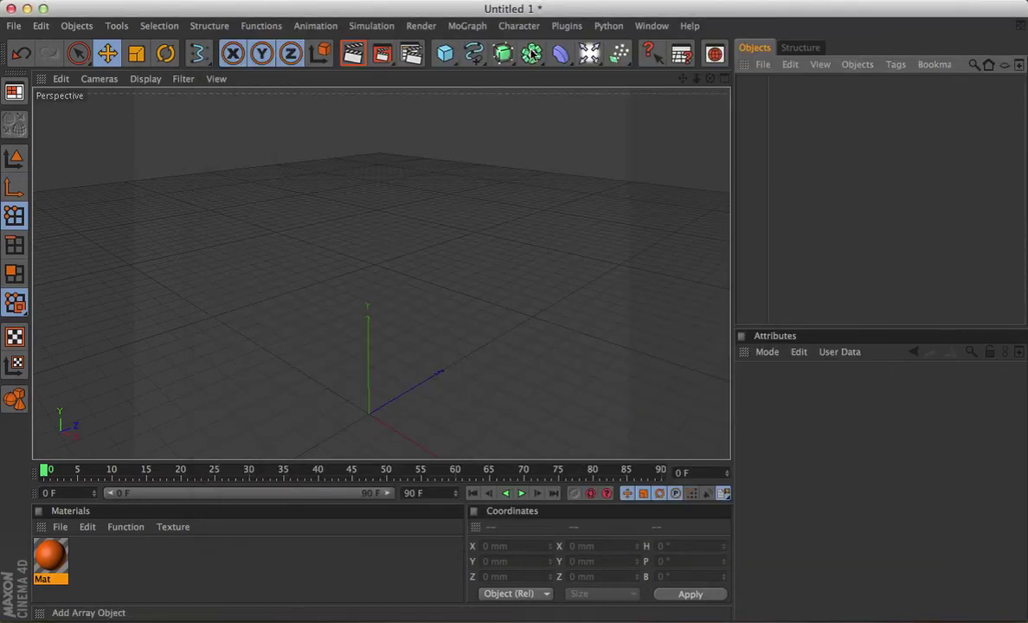
- Add a Rectangle spline 30 mm wide, 50 mm tall, with 15 mm corner rounding
click(474, 54)
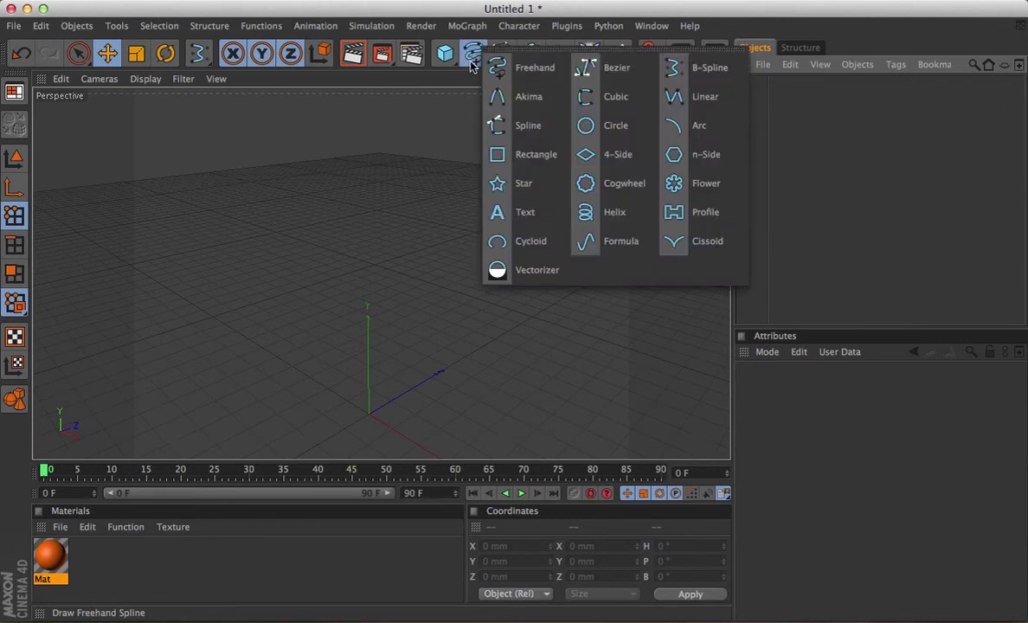
click(526, 155)
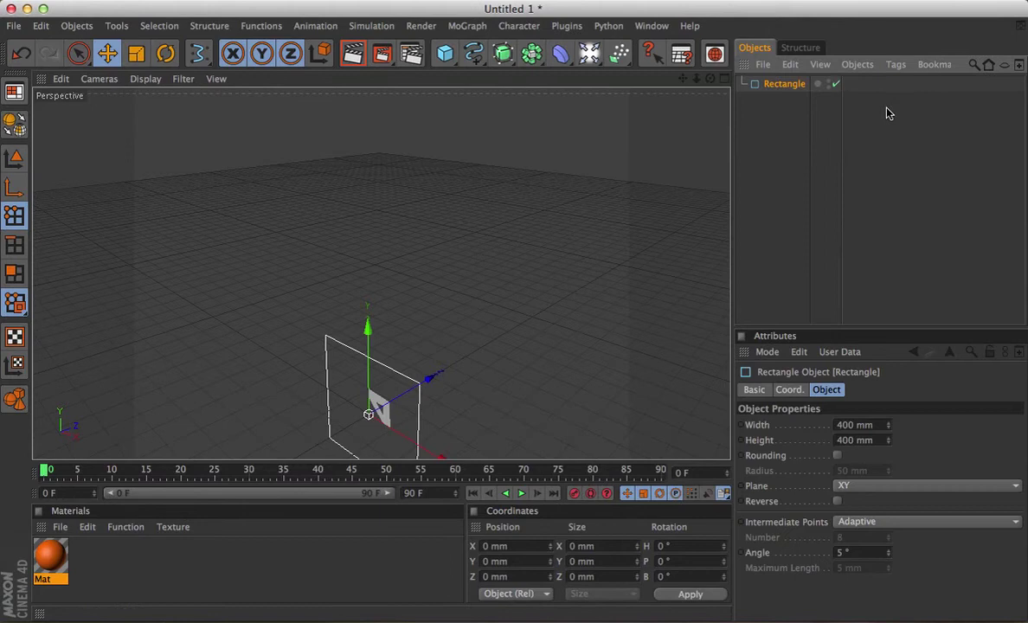
click(880, 425)
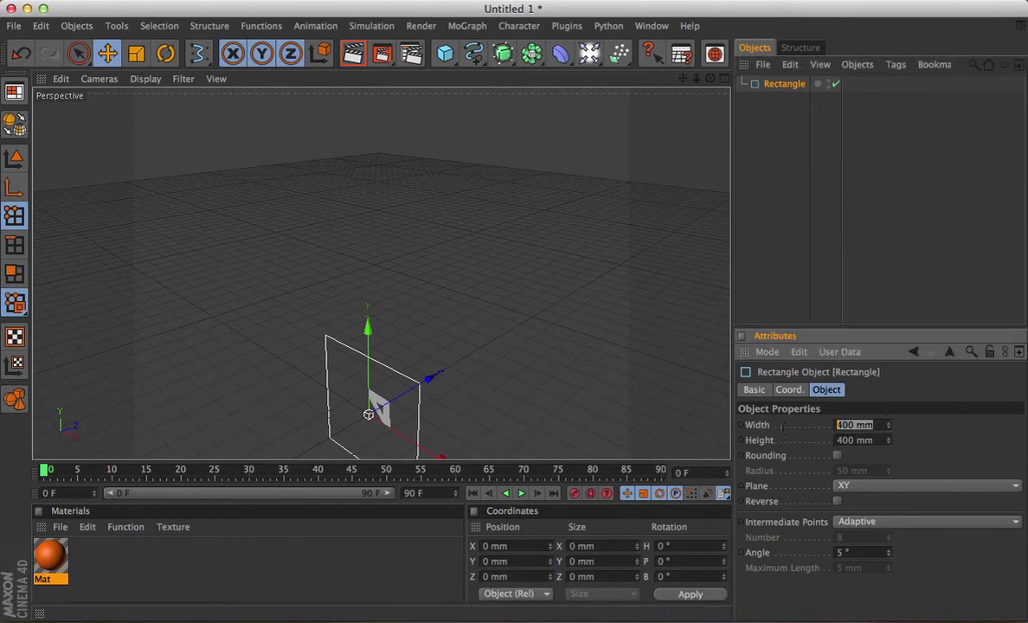
text(30)
key(Tab)
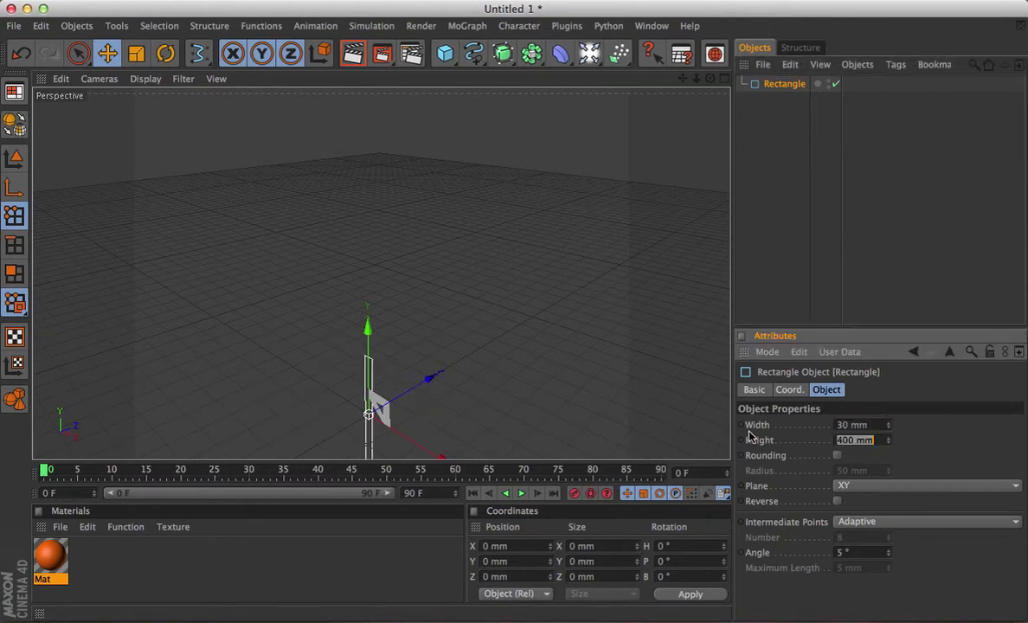
text(50)
key(Return)
key(h)
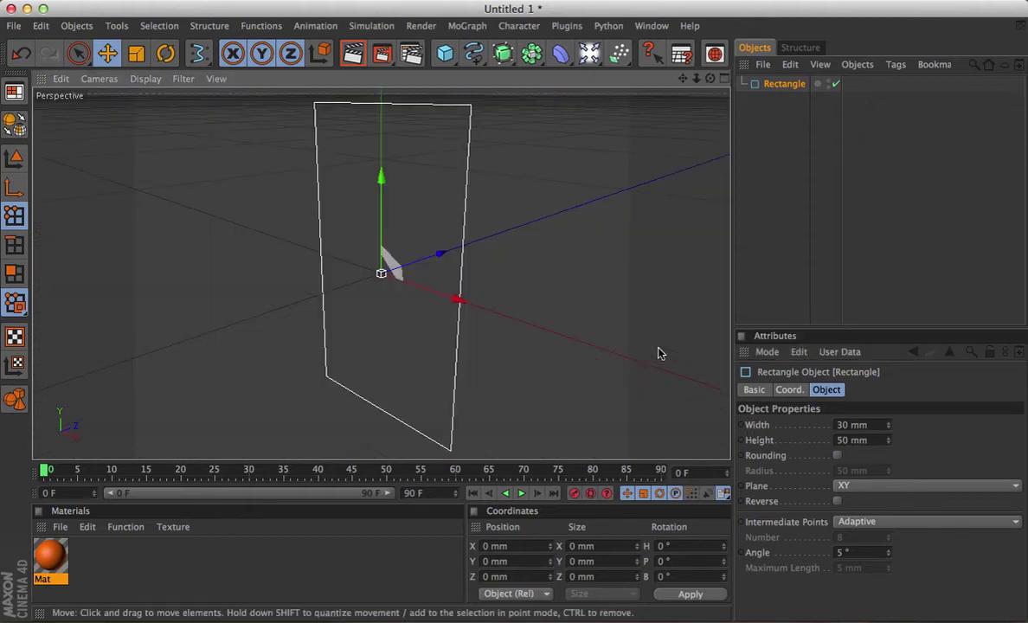
click(836, 456)
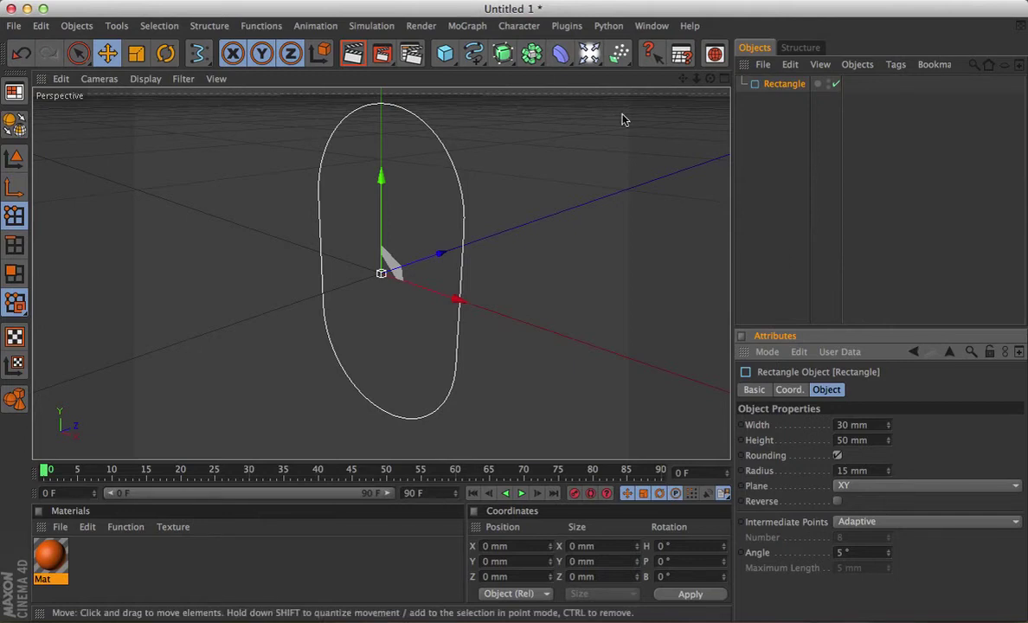
- Add a Circle spline with a 3 mm radius as the link profile
click(473, 53)
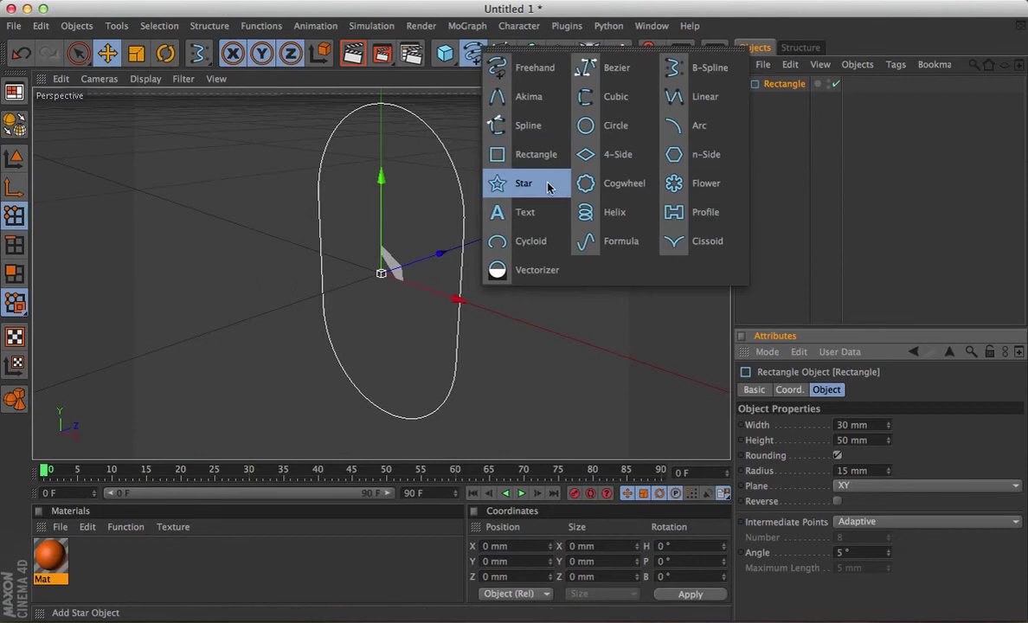
click(616, 126)
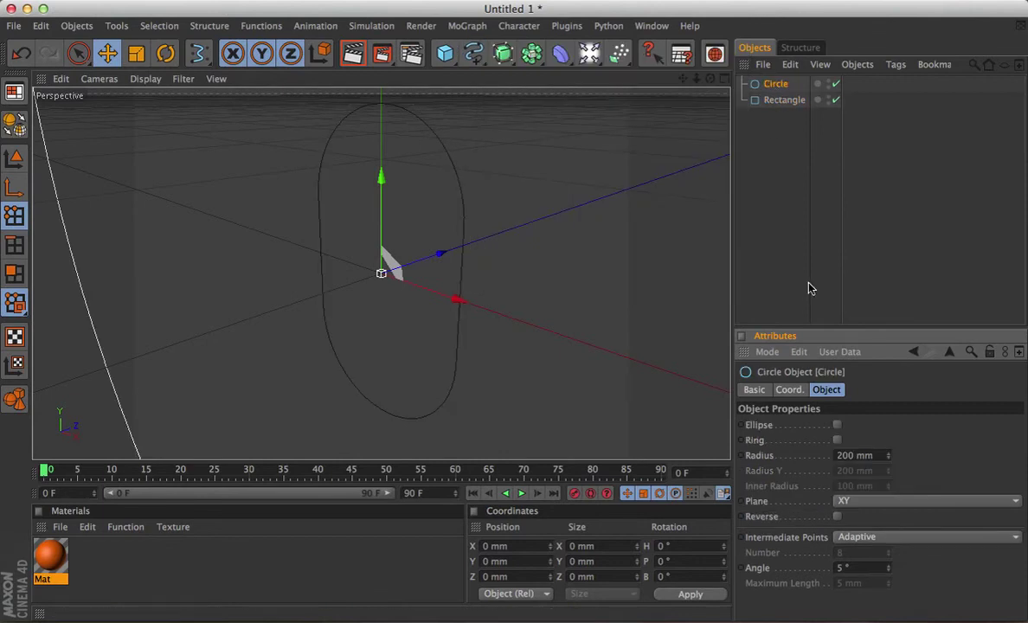
click(874, 454)
text(3)
key(Return)
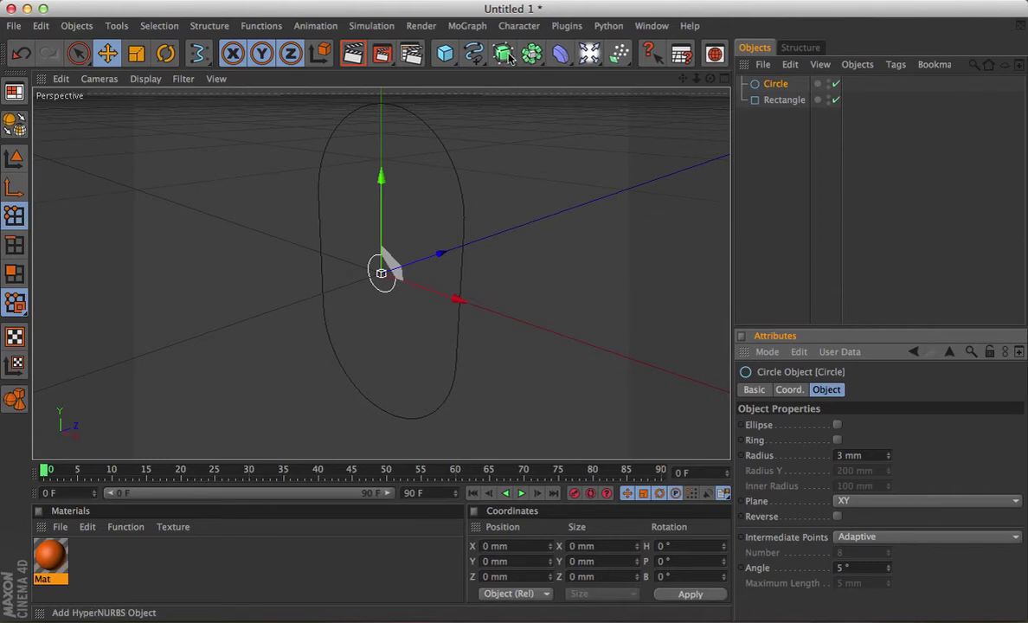
- Create a Sweep NURBS with the Circle as profile and Rectangle as path, then select it
drag(507, 55, 548, 126)
click(787, 119)
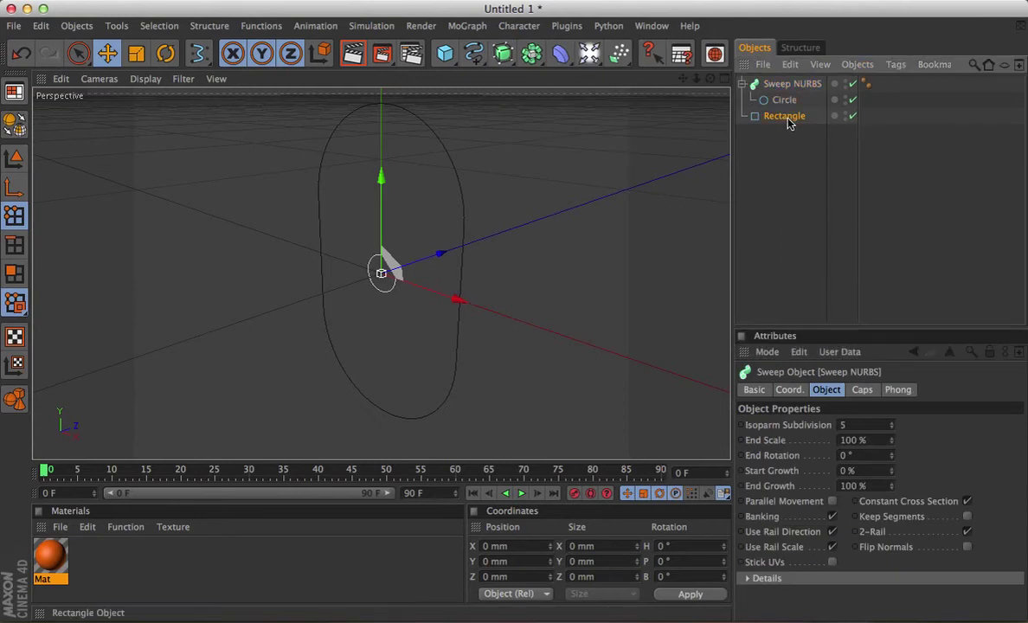
mouse_move(787, 118)
mouse_down()
mouse_move(789, 109)
mouse_move(796, 126)
mouse_move(792, 112)
mouse_up()
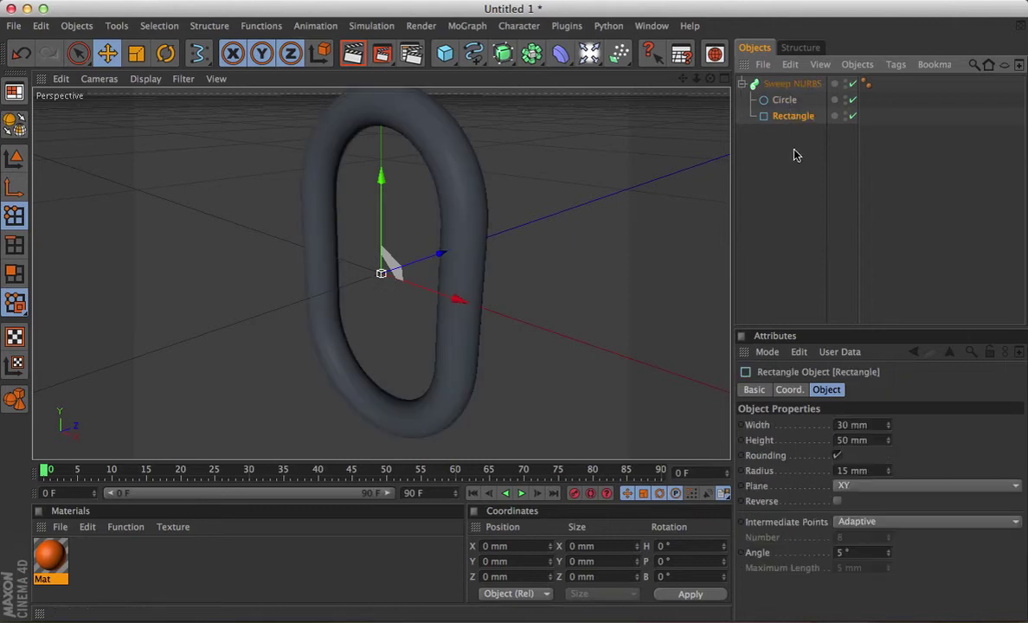
click(773, 88)
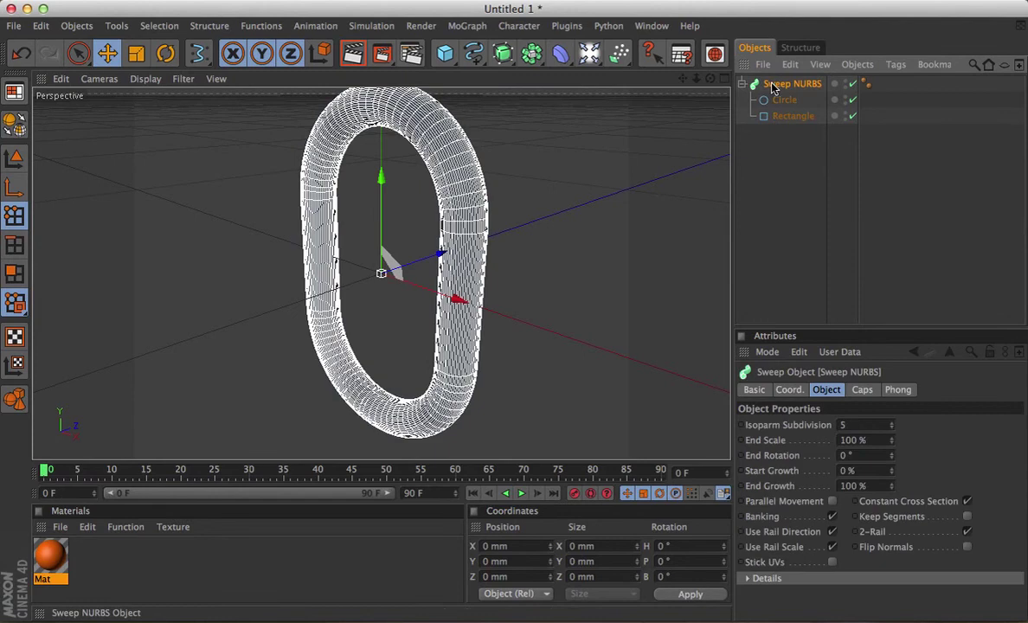
- Wrap the link in a MoGraph Cloner and set clone spacing P.Y to 44 mm
click(458, 28)
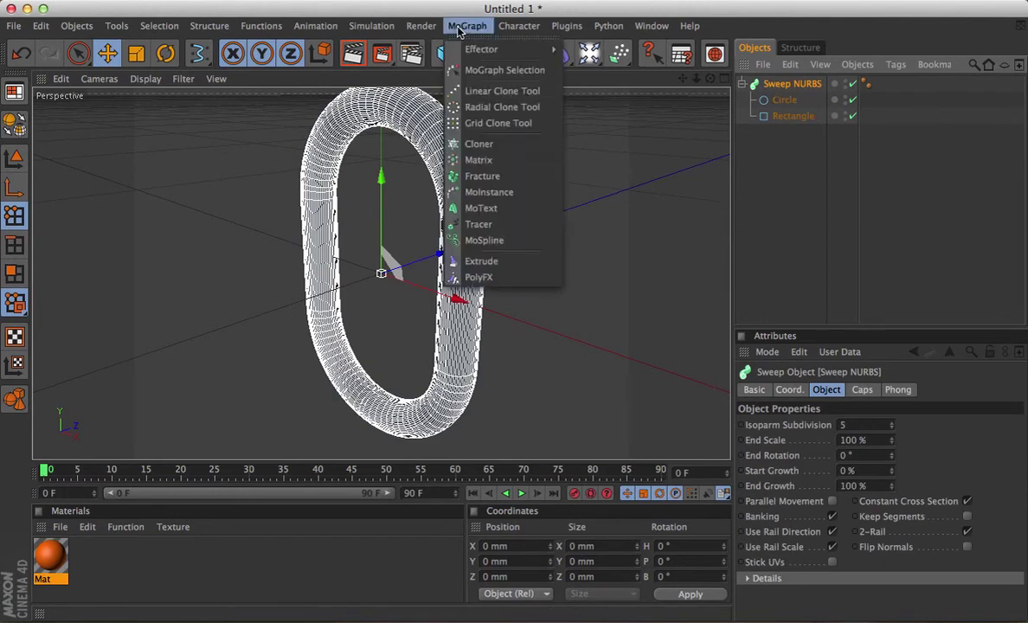
alt+click(486, 147)
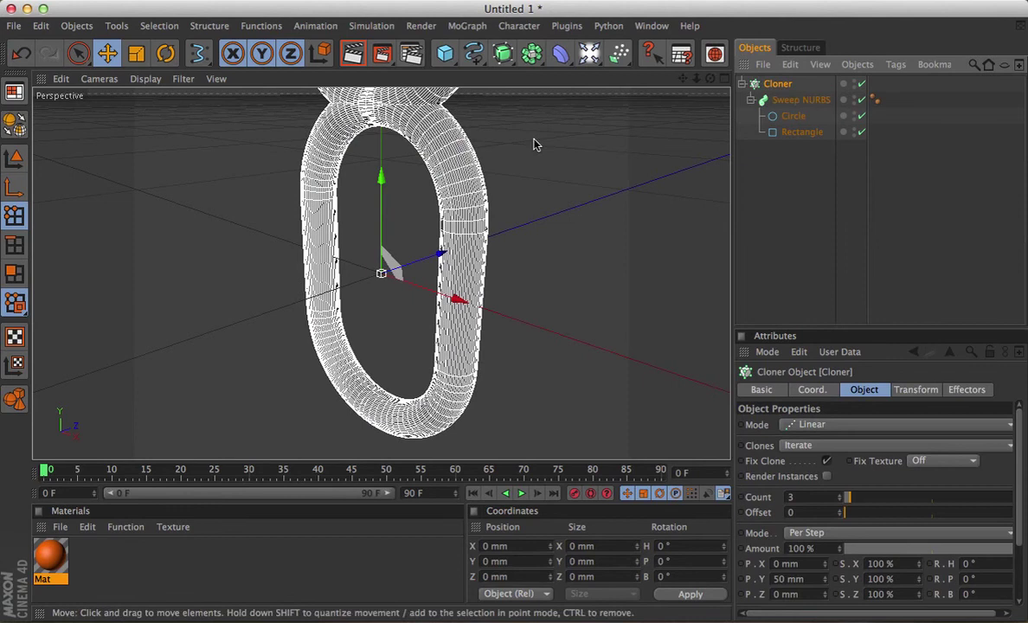
key(h)
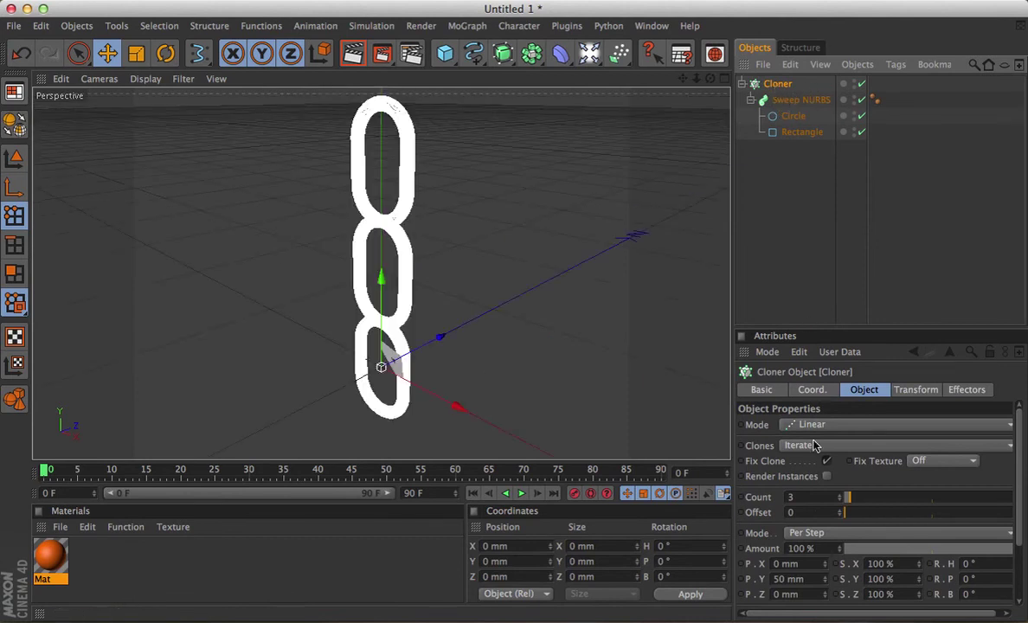
click(813, 580)
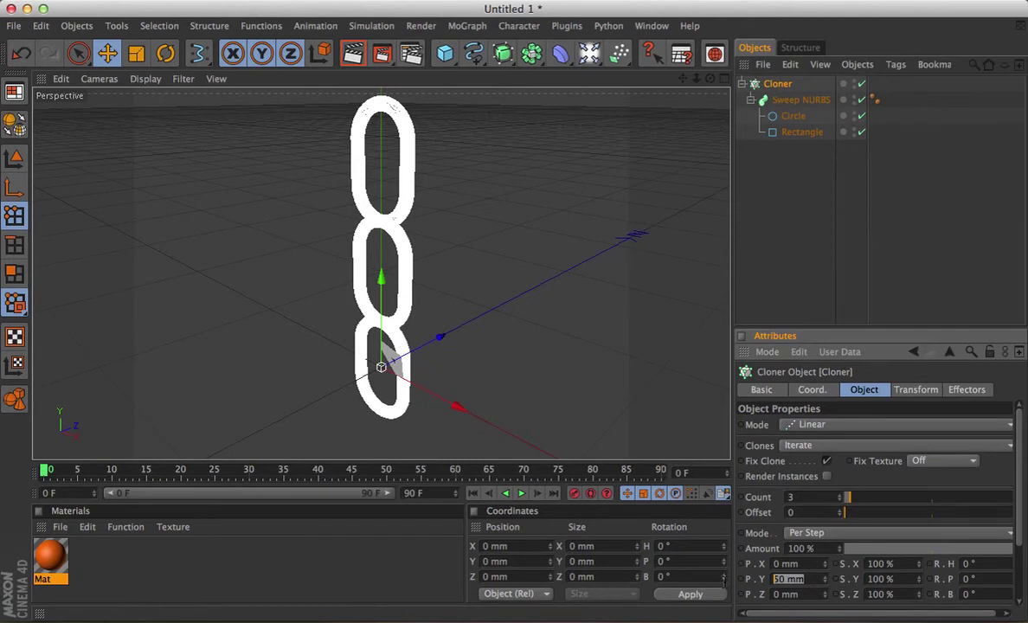
text(44)
key(Return)
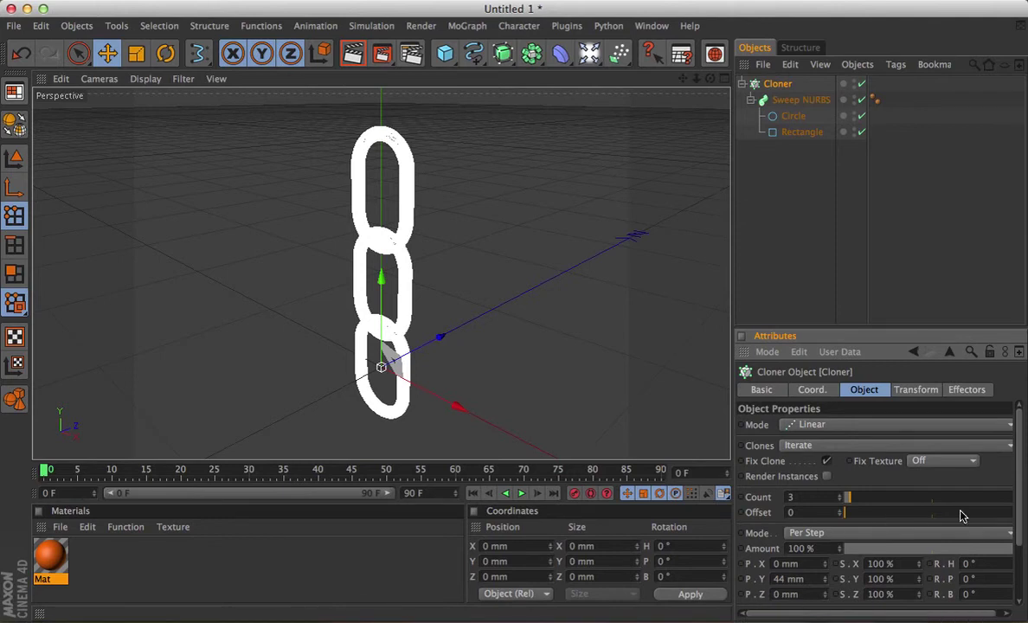
- Set the Cloner's Step Rotation H to 90° so links interlock, then deselect
scroll(949, 485, down, 3)
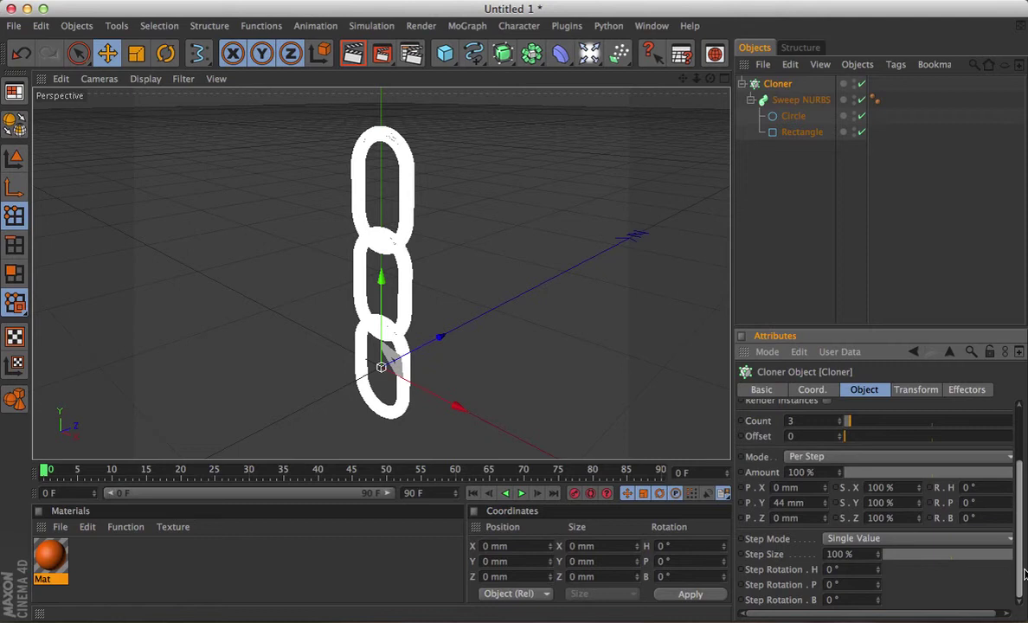
double_click(837, 569)
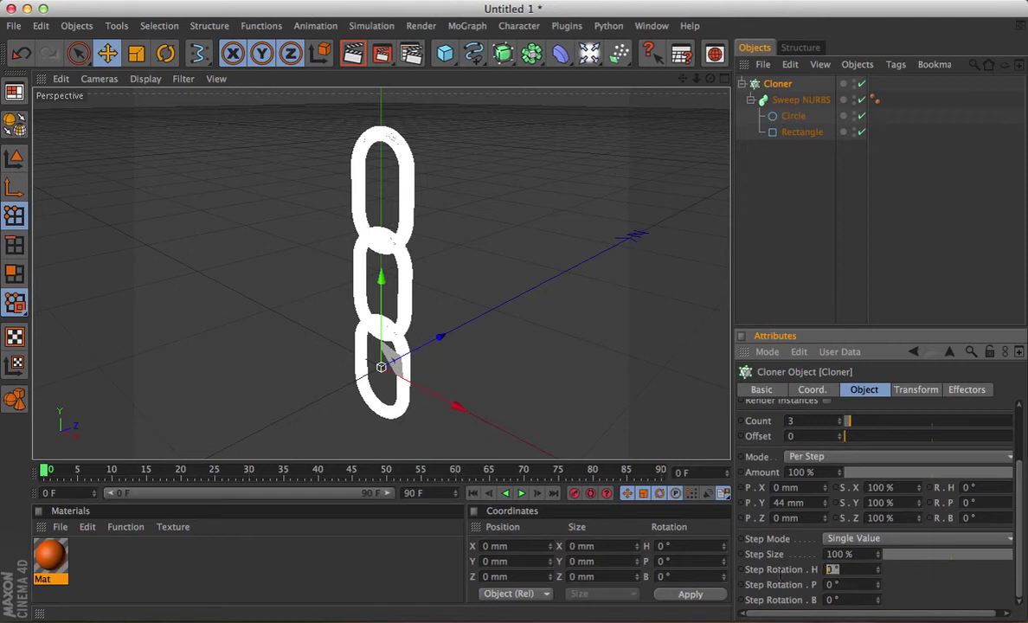
text(90)
key(Return)
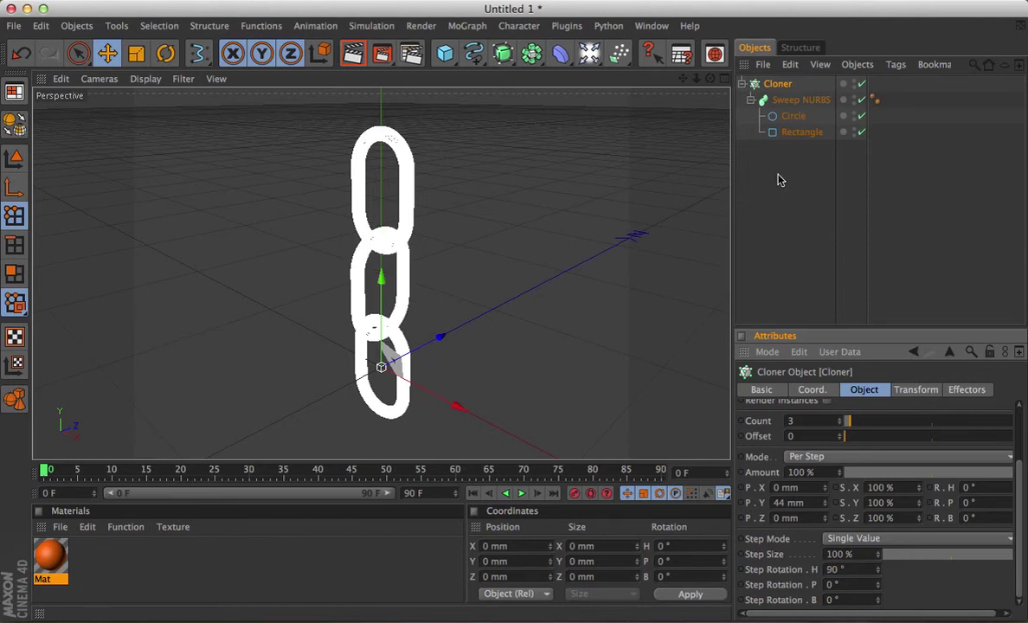
click(723, 171)
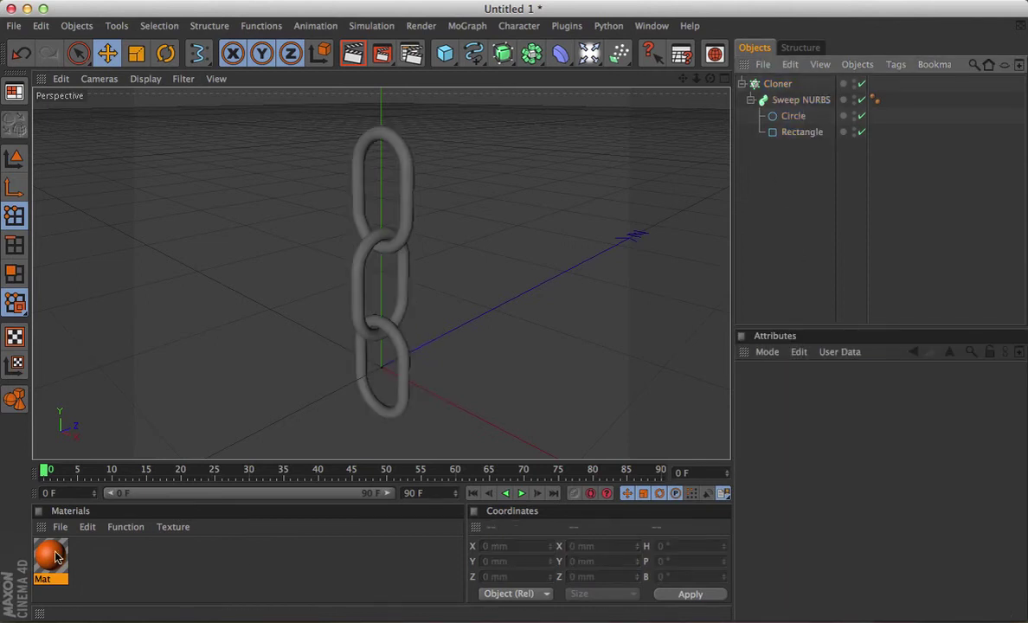
- Apply the orange Mat material to the Sweep NURBS and raise the Cloner count to 8
drag(53, 514, 751, 102)
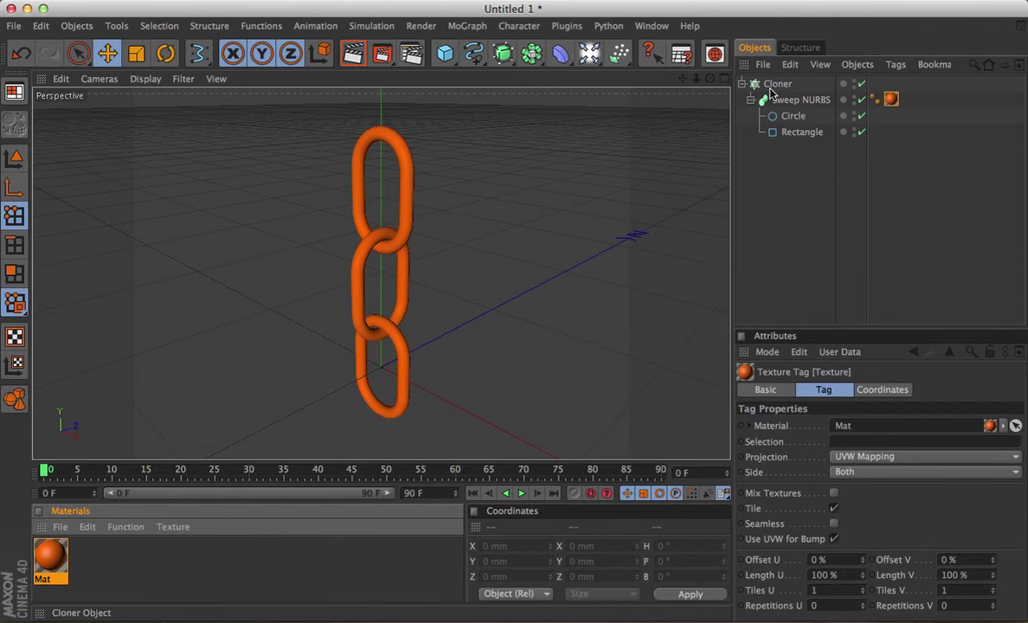
scroll(583, 299, down, 5)
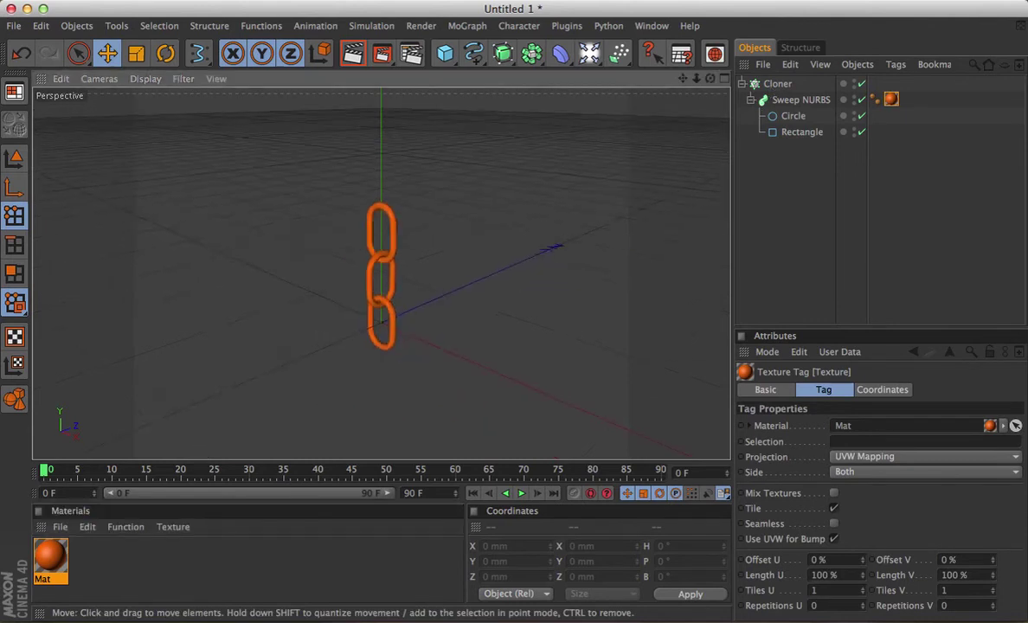
click(776, 84)
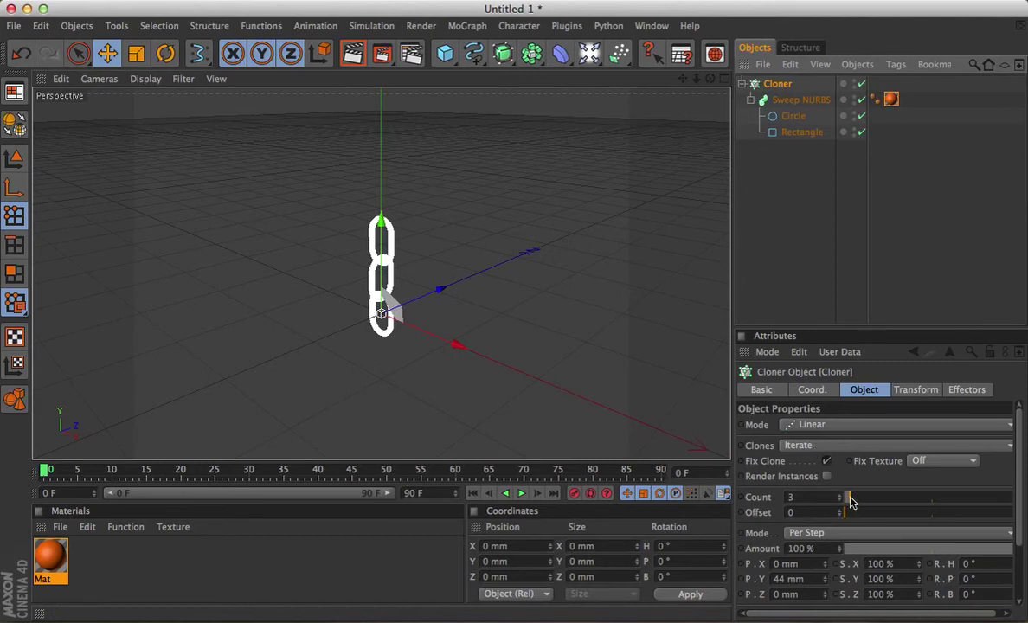
mouse_move(847, 500)
mouse_down()
mouse_move(900, 499)
mouse_move(858, 496)
mouse_up()
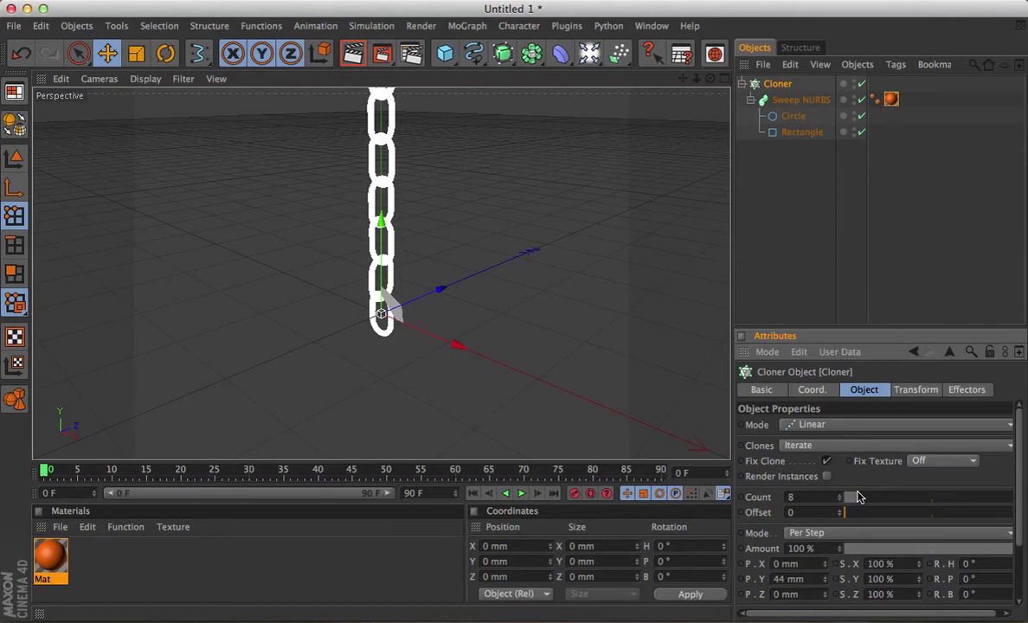
- In the Front view, draw a B-Spline looping up from the chain's base, over the top and down the right
key(F4)
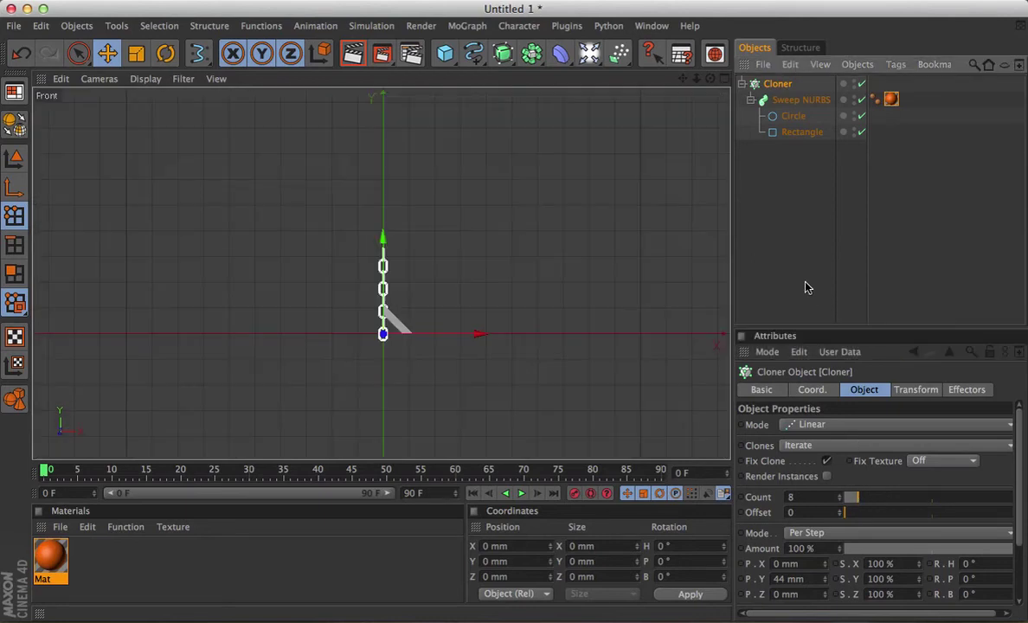
click(473, 54)
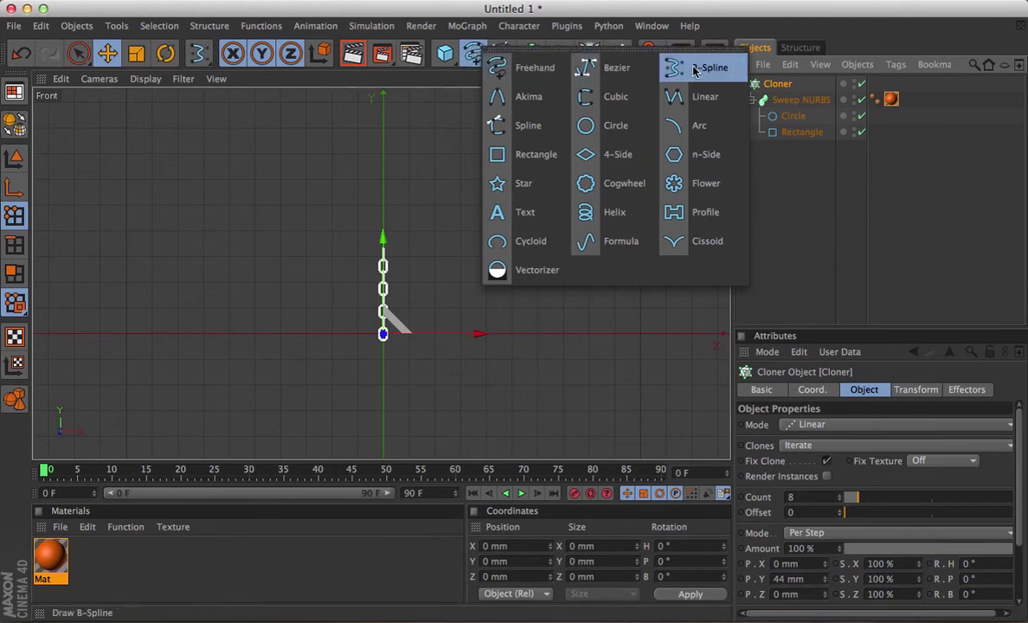
click(677, 67)
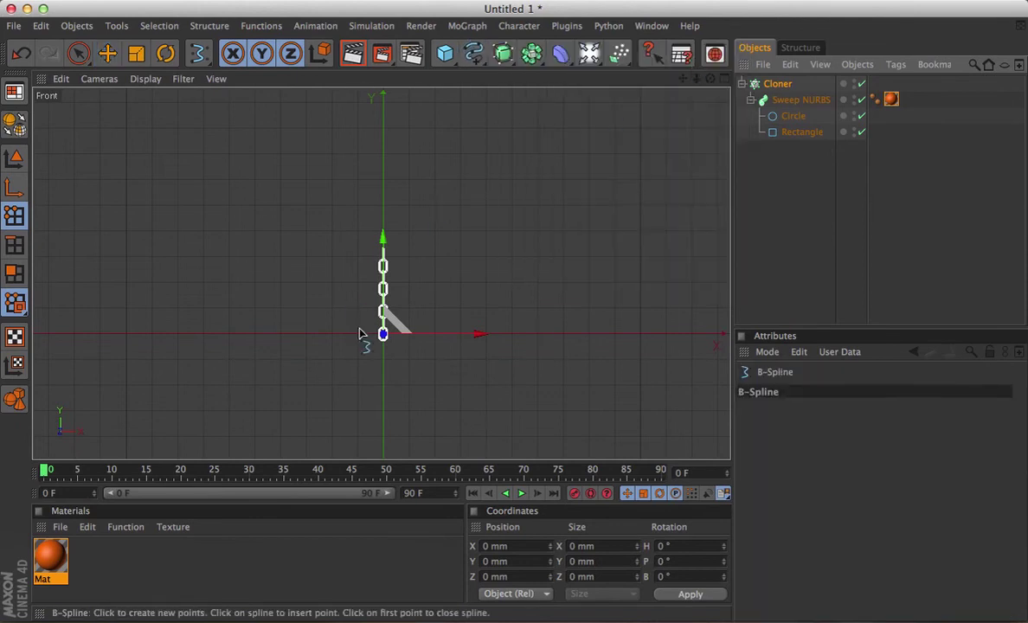
click(757, 199)
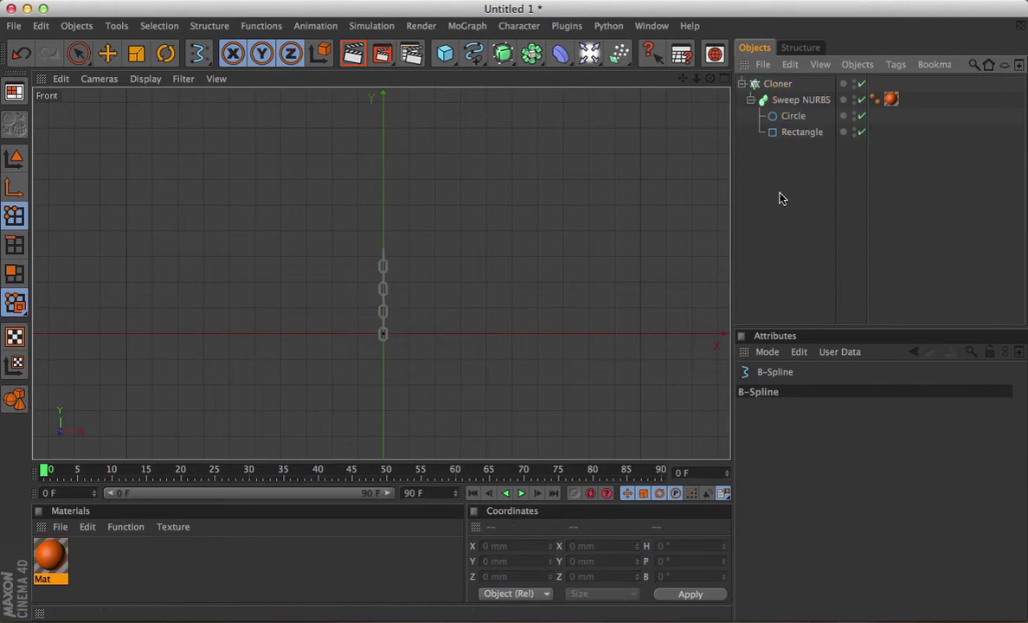
click(384, 336)
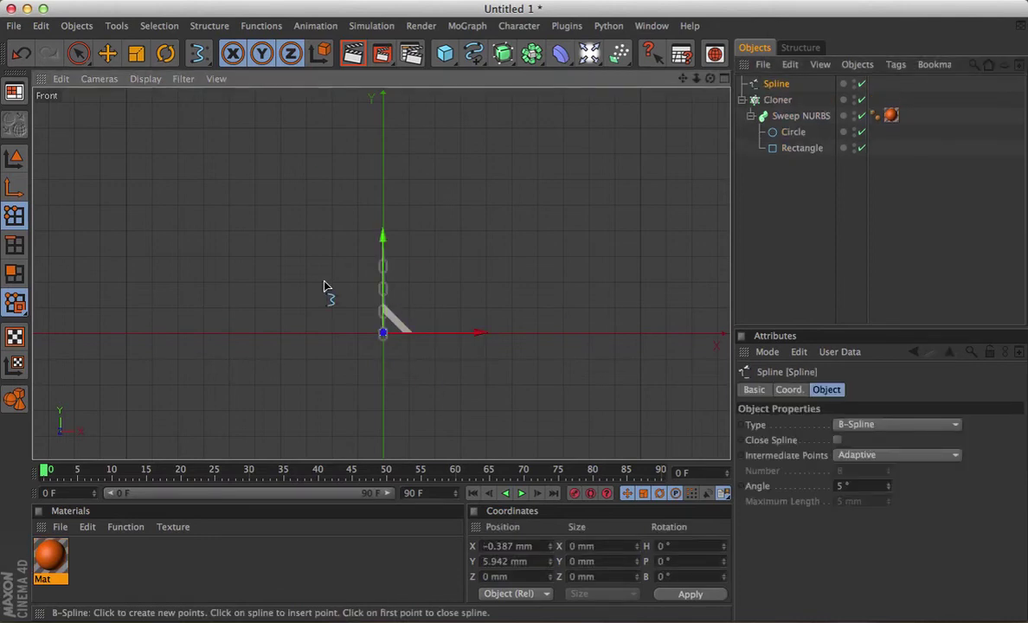
drag(324, 289, 300, 154)
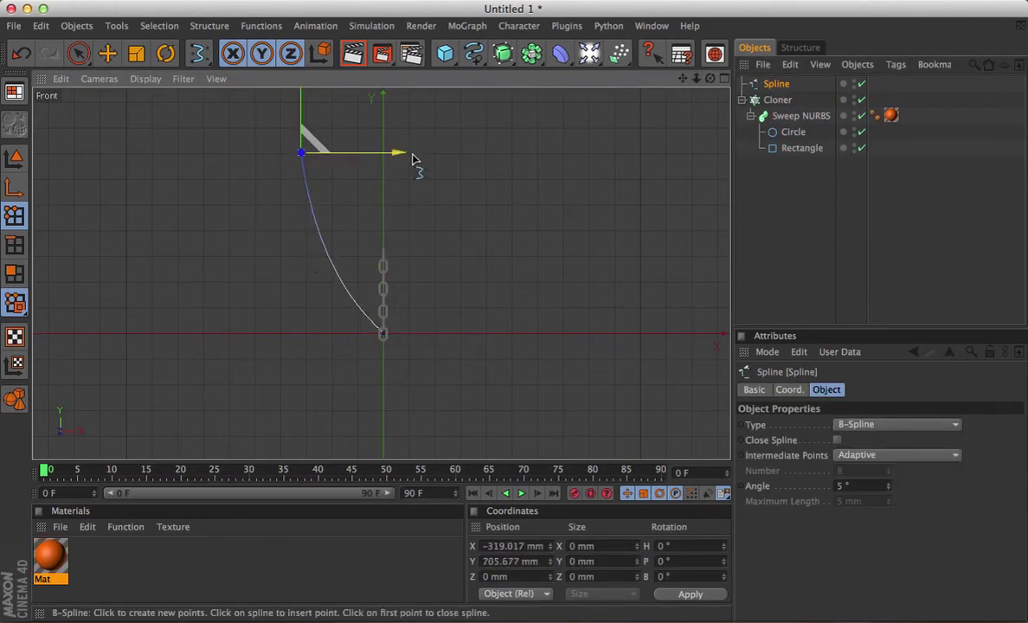
middle_drag(511, 168, 477, 275)
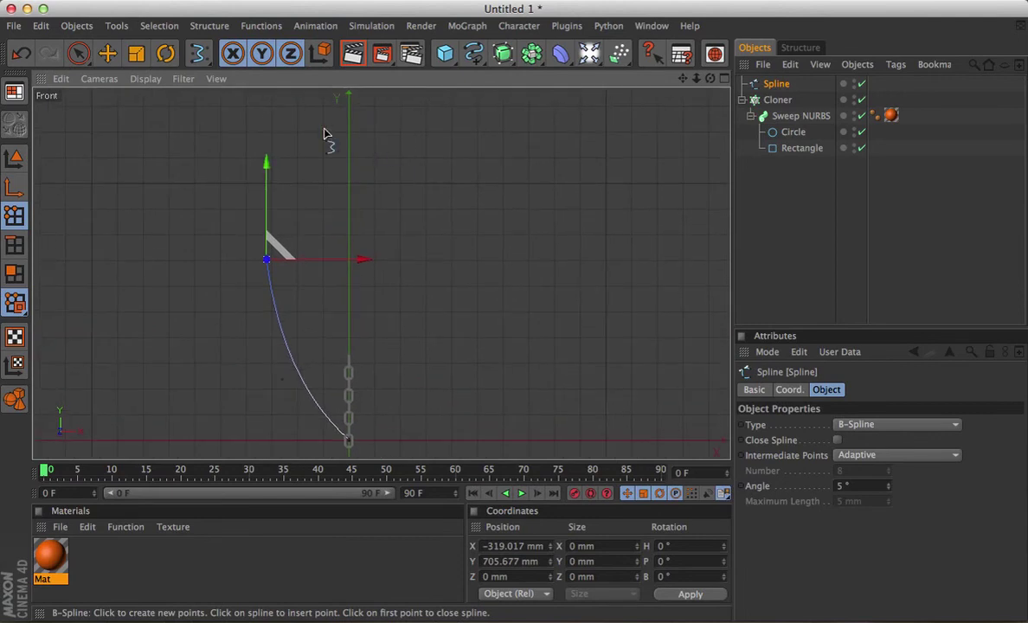
drag(297, 117, 460, 147)
click(466, 258)
click(452, 354)
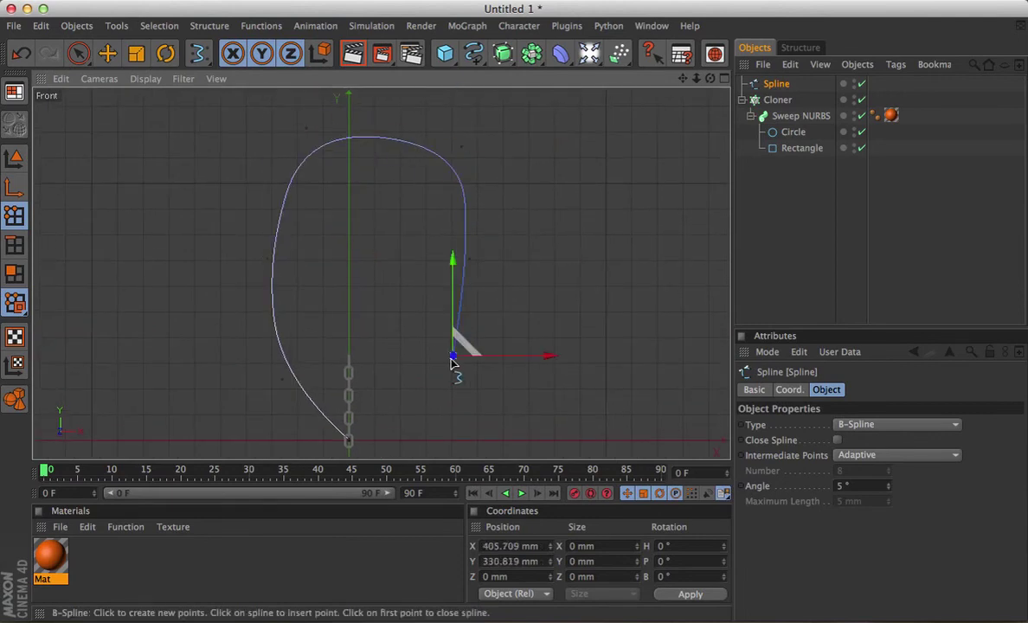
click(417, 415)
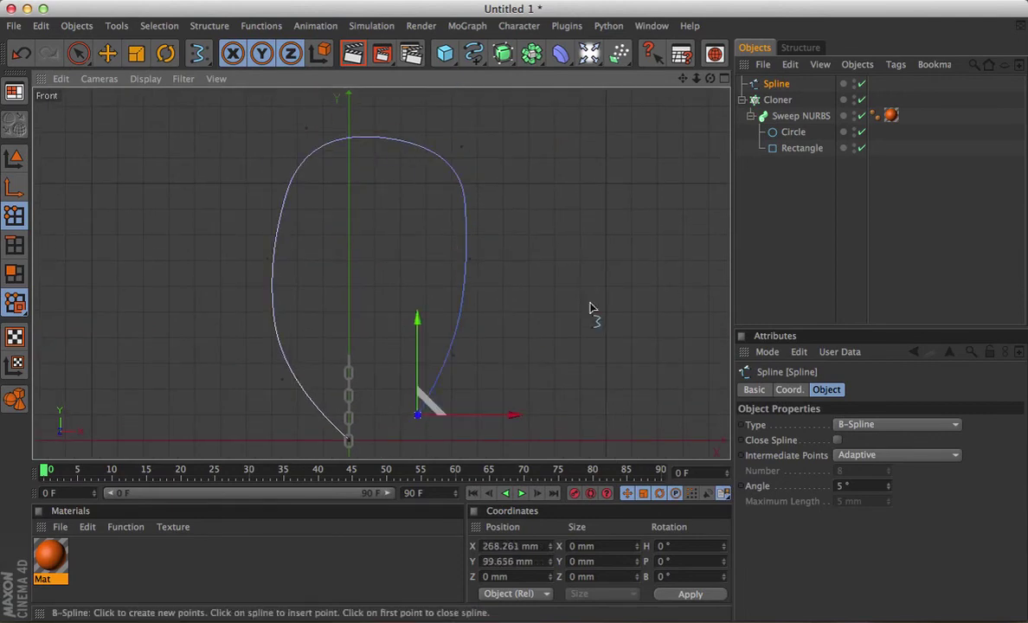
- Add a Spline Wrap deformer using the drawn spline, then select it with Spline and Cloner
click(774, 84)
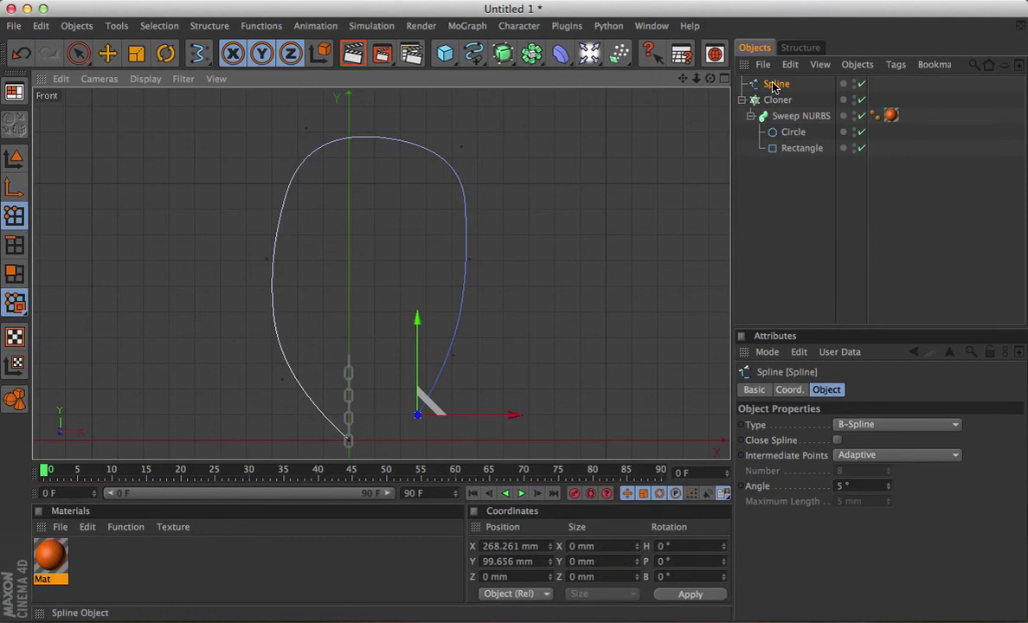
click(564, 56)
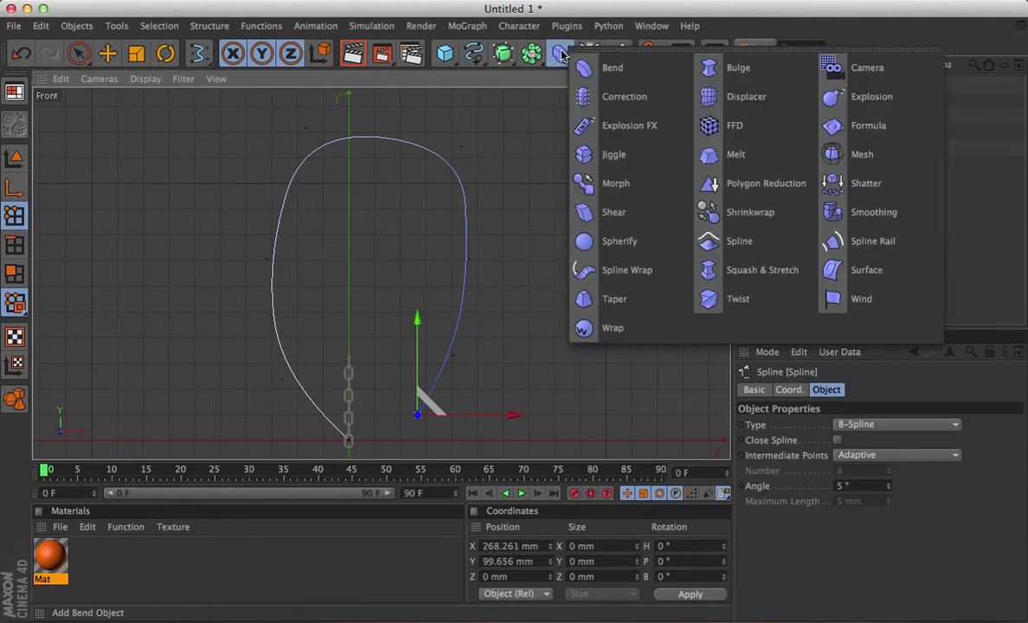
click(657, 266)
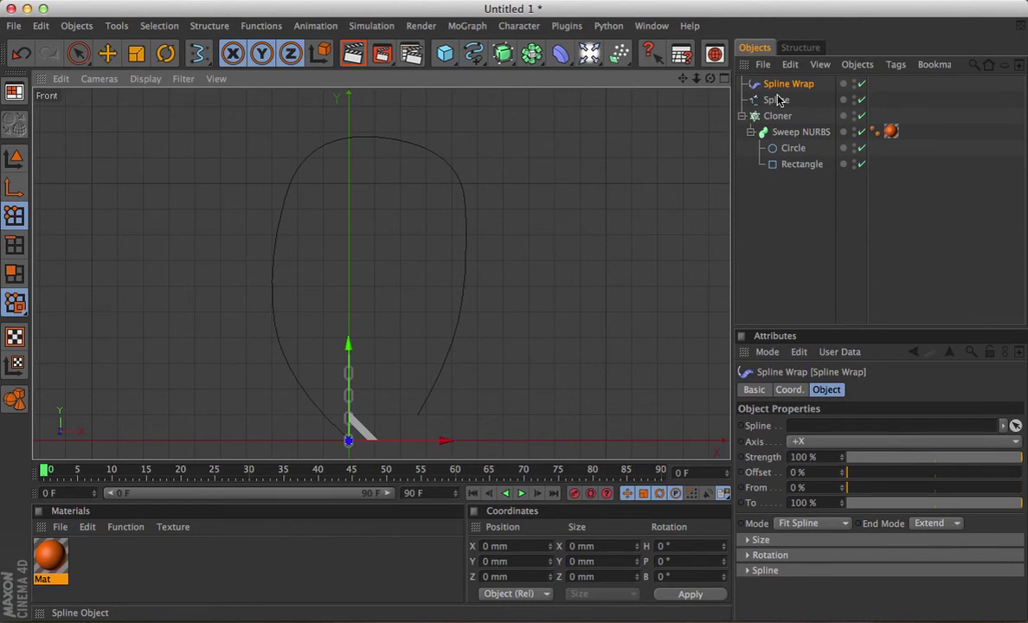
drag(776, 101, 802, 428)
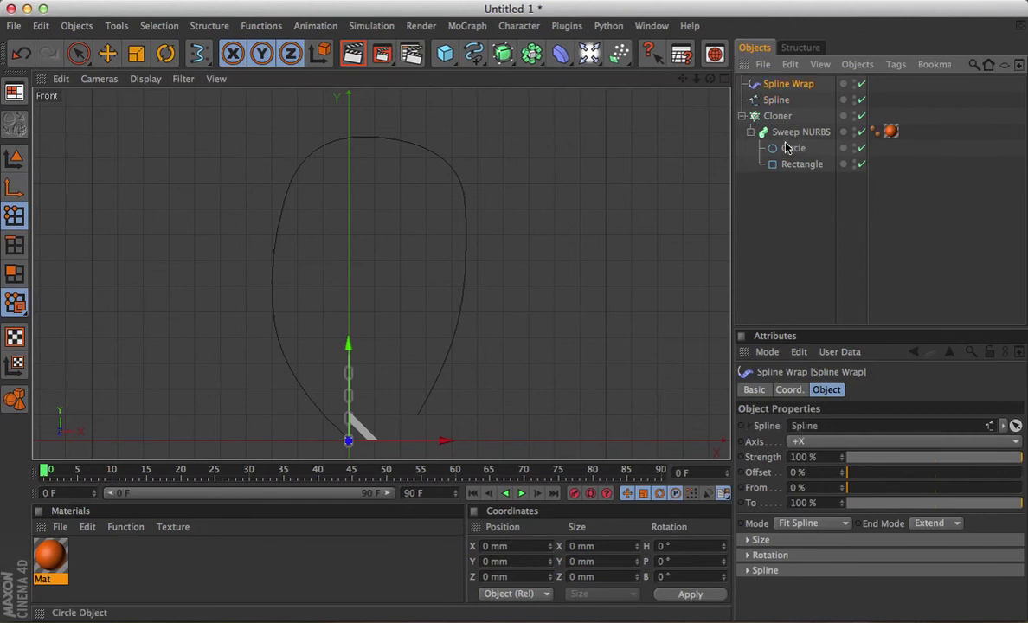
click(742, 117)
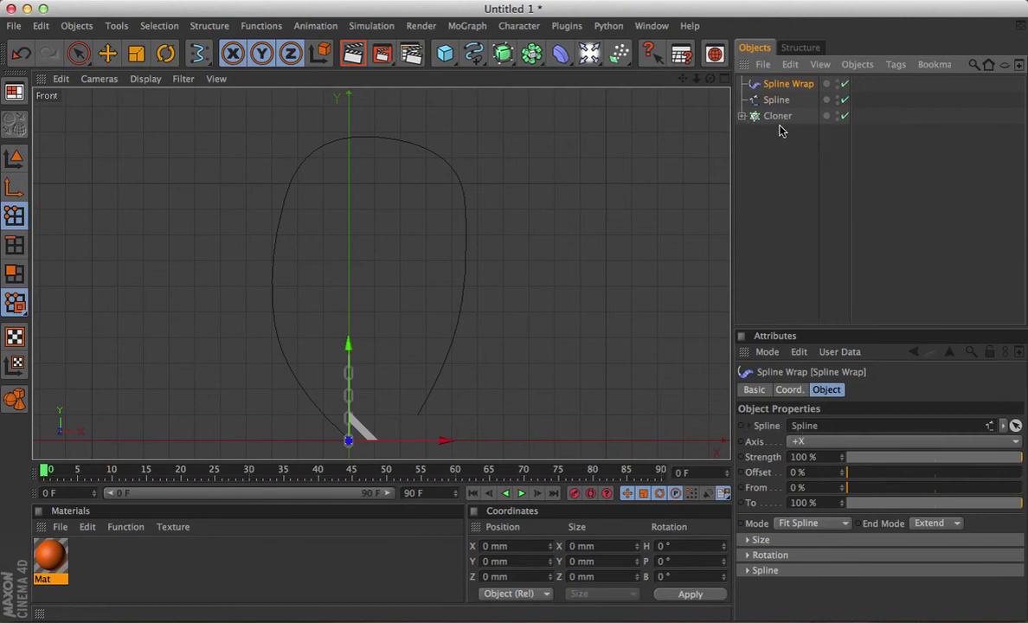
drag(779, 95, 779, 88)
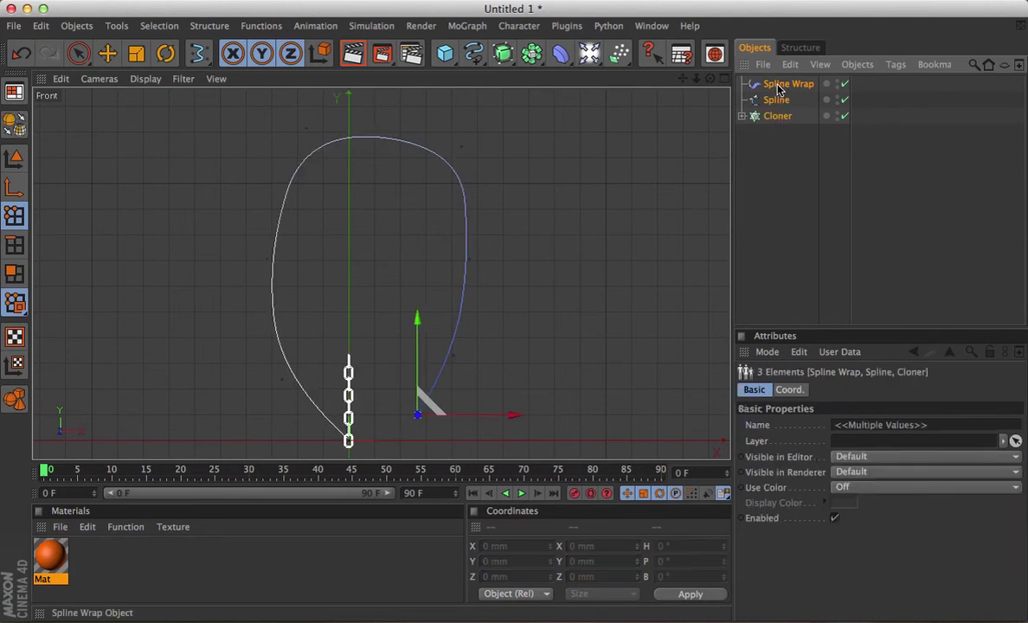
- Group the selection under a Null with Alt+G and move the Spline out above it
key(alt+g)
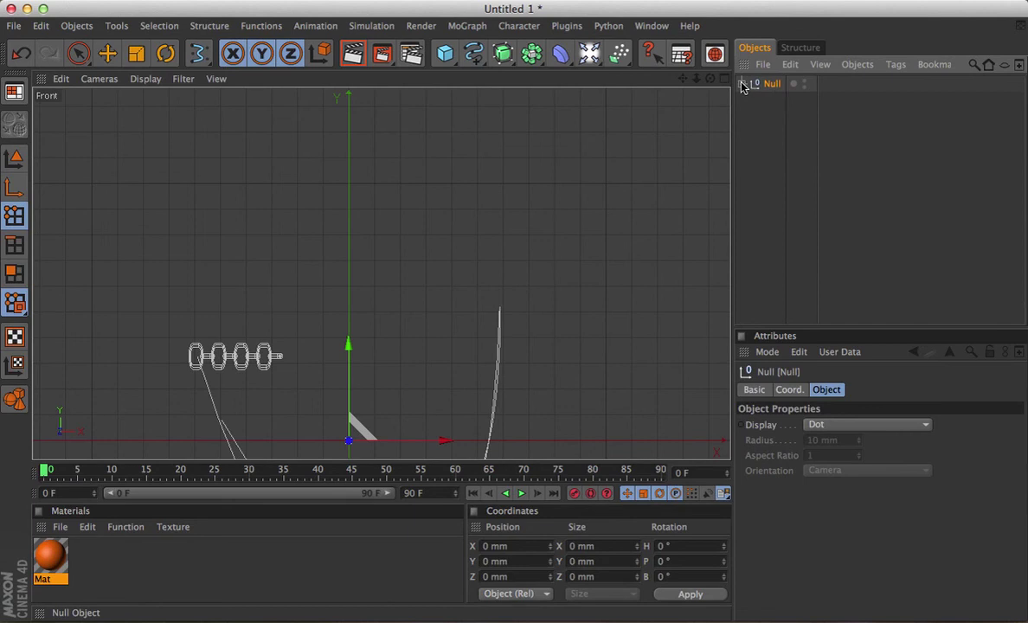
click(742, 84)
click(782, 117)
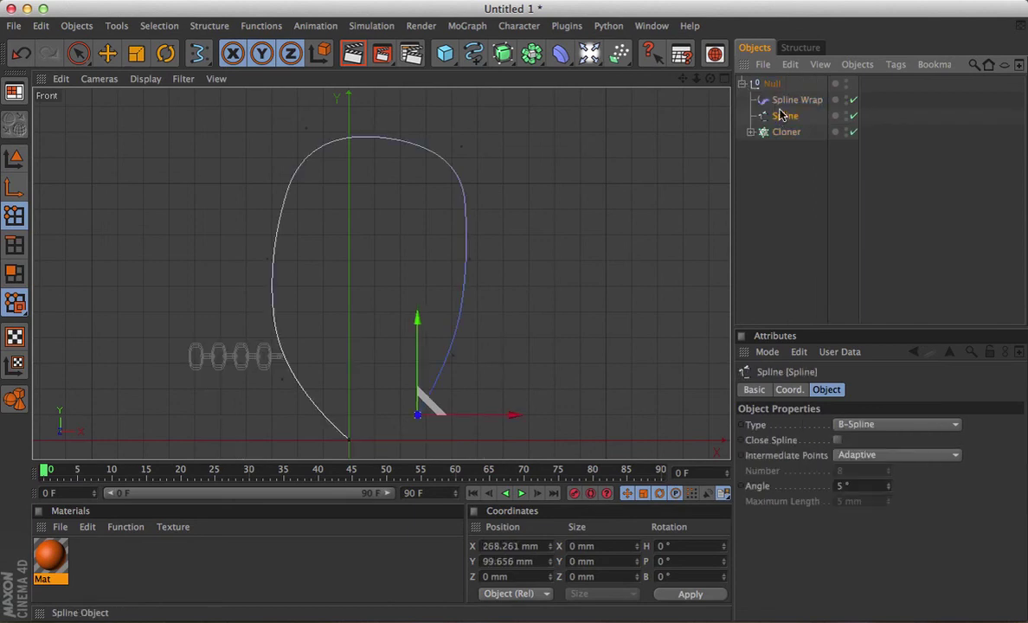
drag(781, 115, 776, 81)
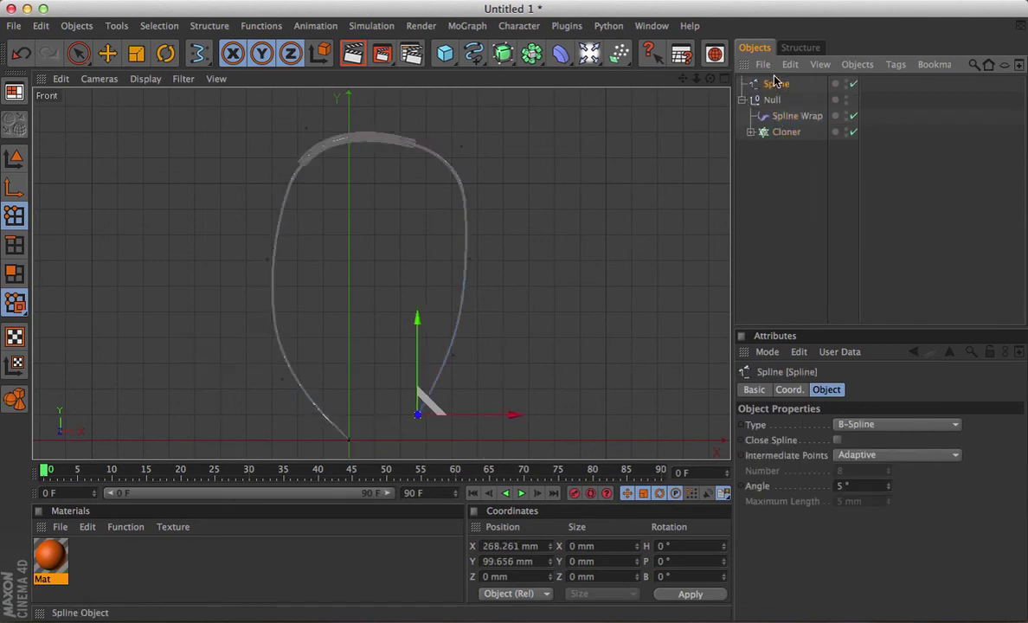
- Set the Spline Wrap axis to +Y and view the wrapped chain in Perspective
click(788, 119)
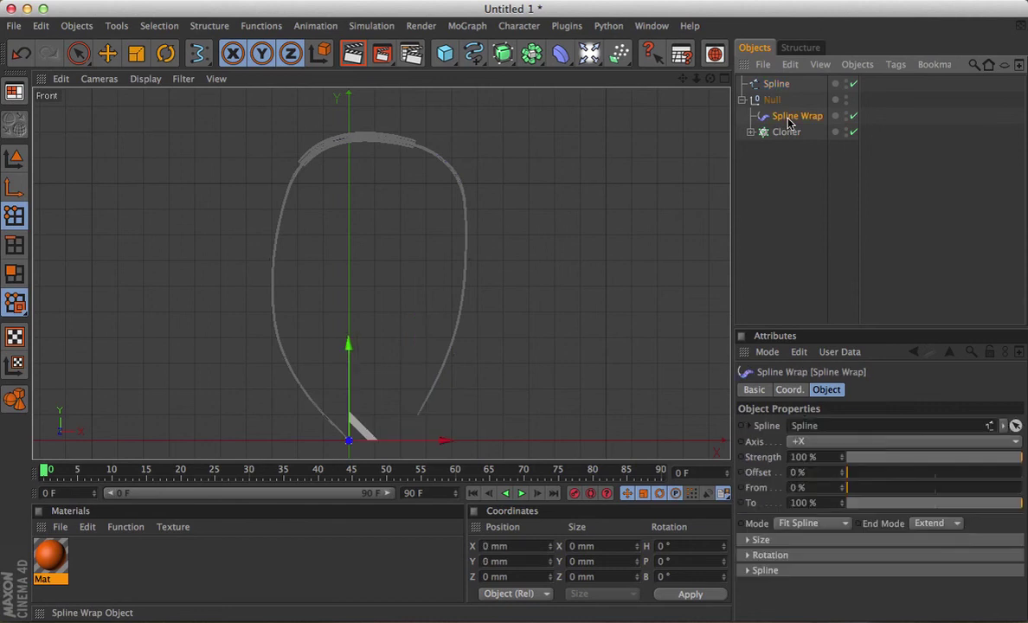
click(813, 442)
click(813, 487)
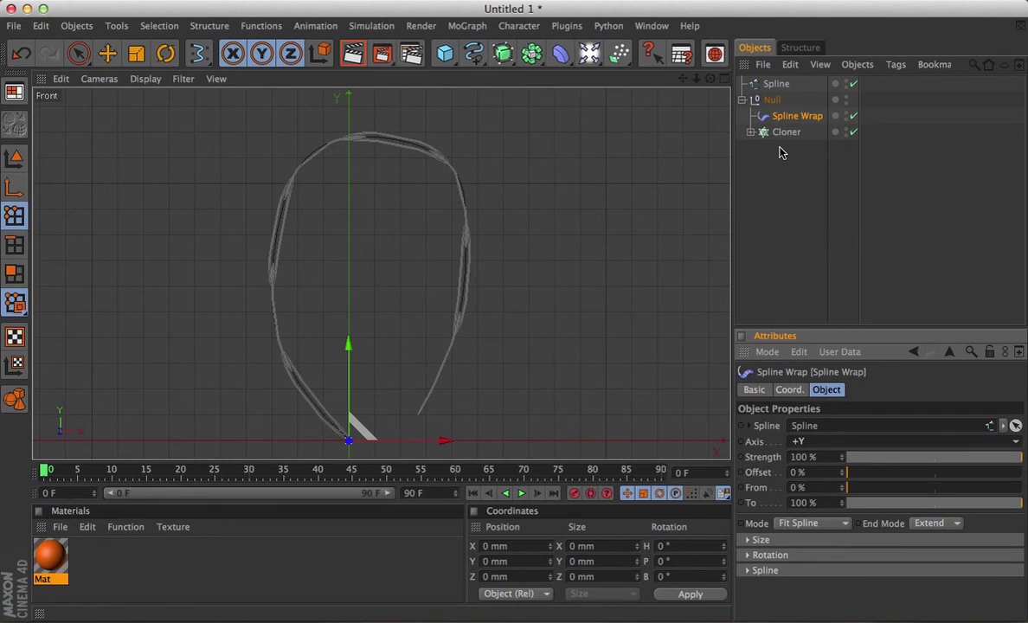
key(F1)
- Raise the Cloner's Count from 8 through 24 to 40 so links fill the loop
key(h)
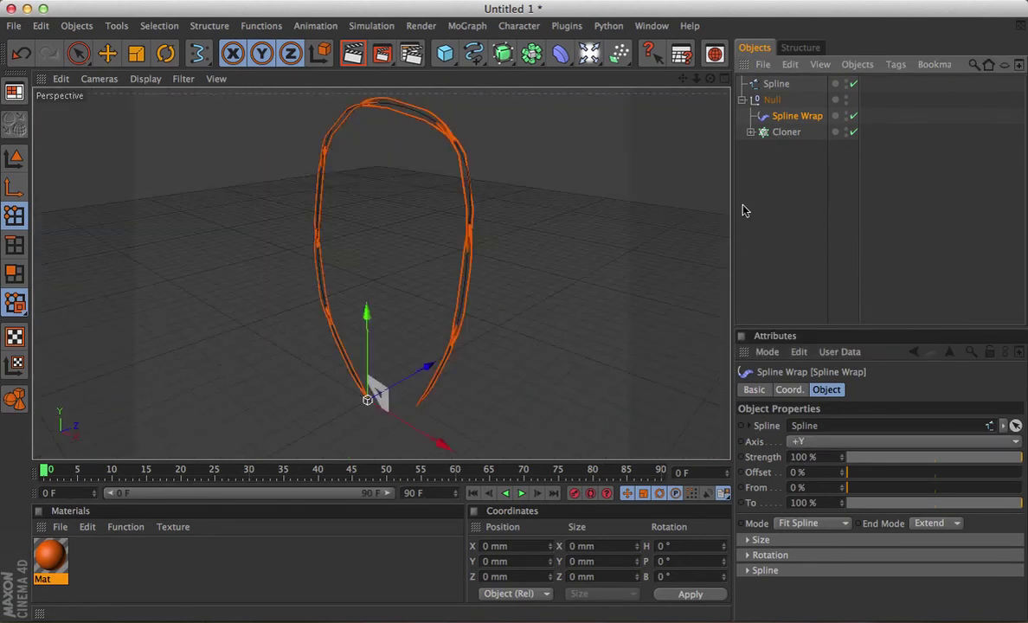
click(786, 132)
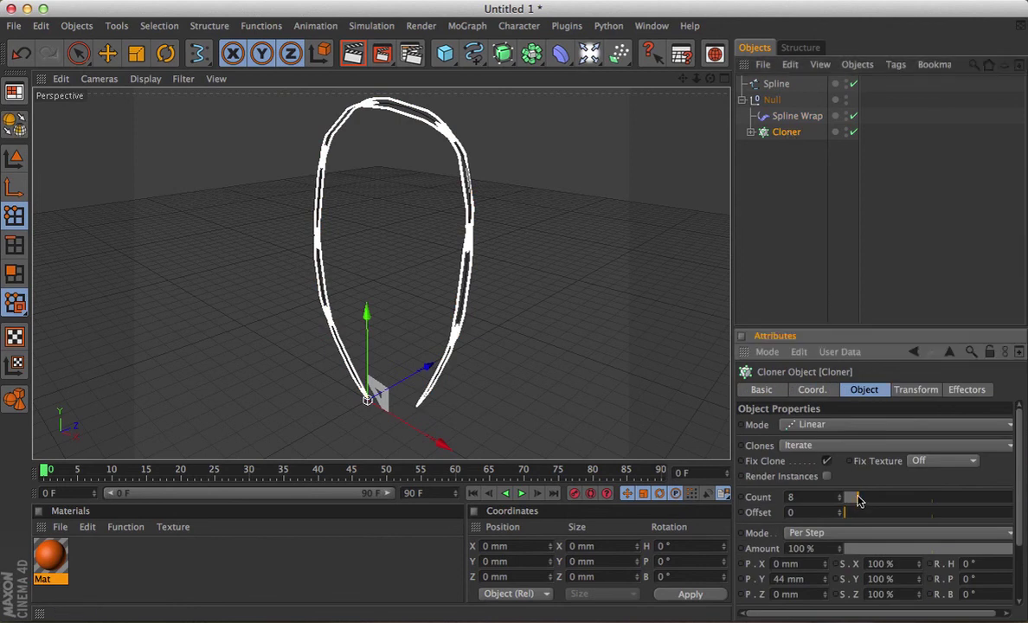
drag(851, 497, 886, 496)
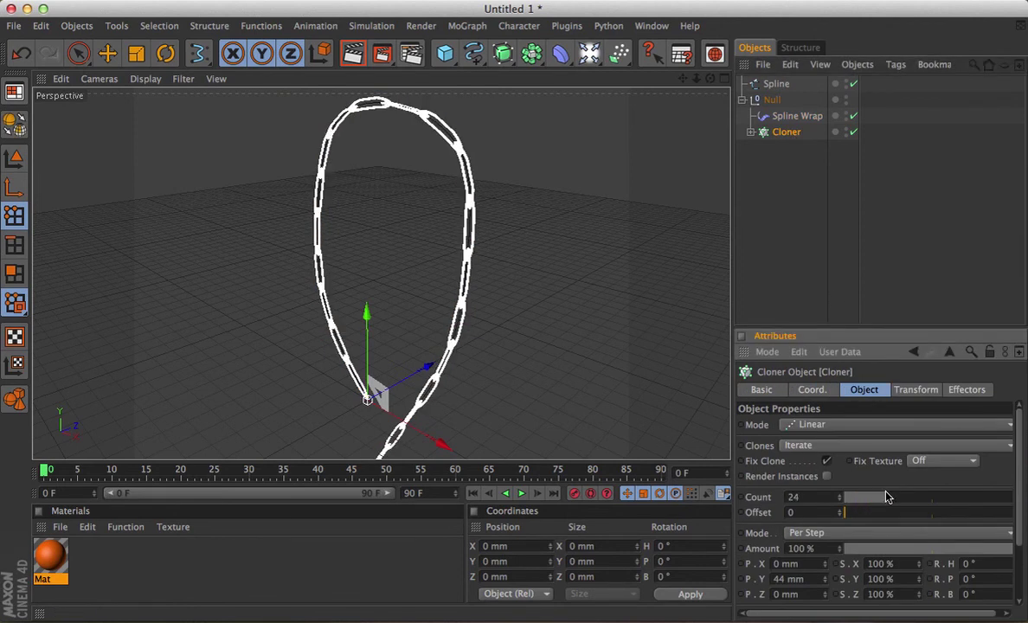
drag(886, 498, 915, 498)
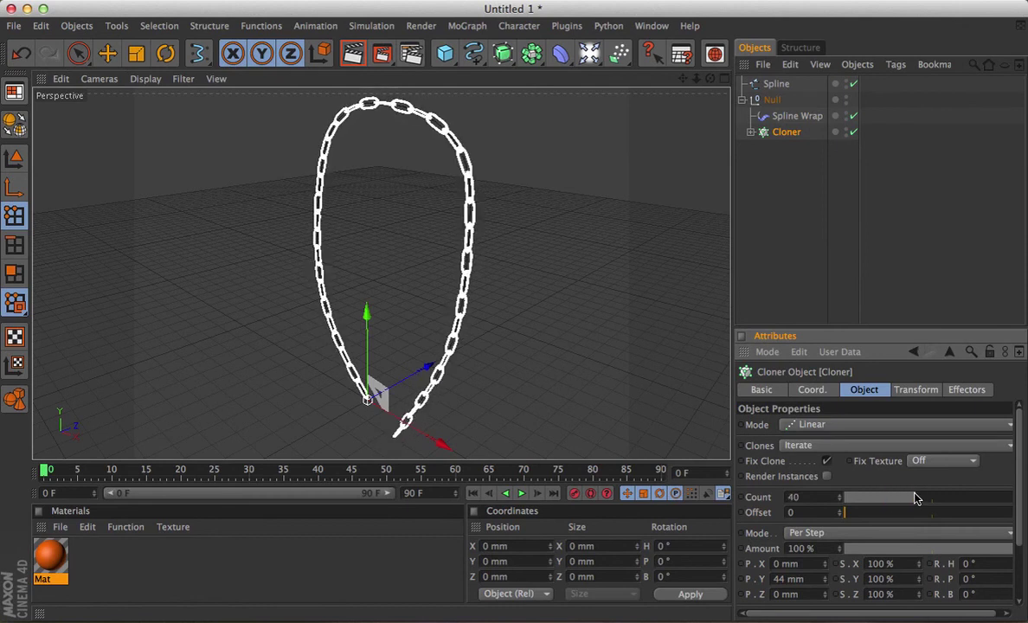
click(787, 119)
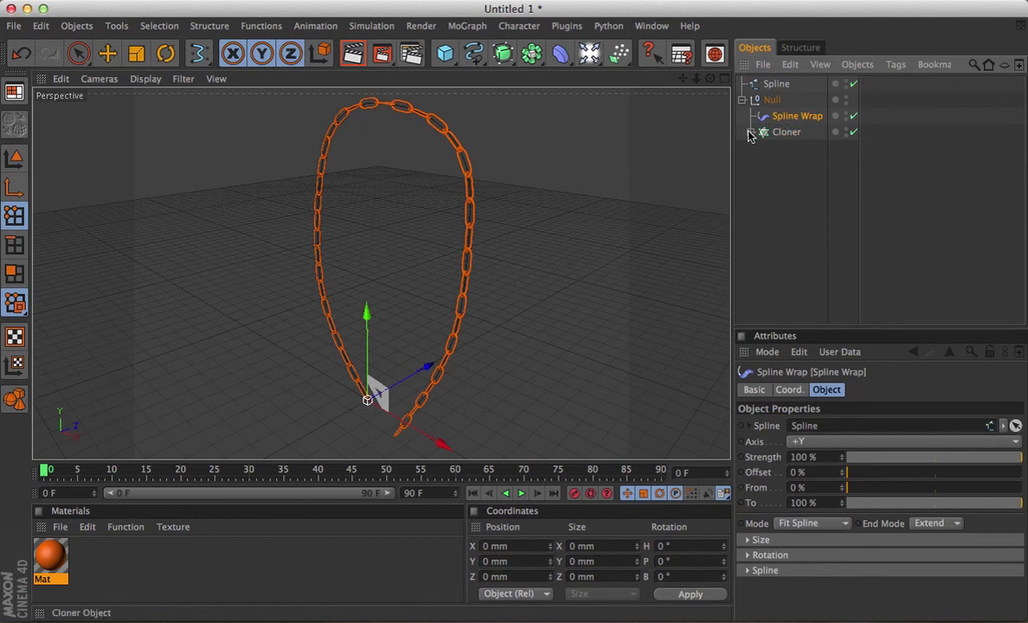
- Enable Close Spline on the loop spline and check the closed chain with a Ctrl+R render
click(776, 84)
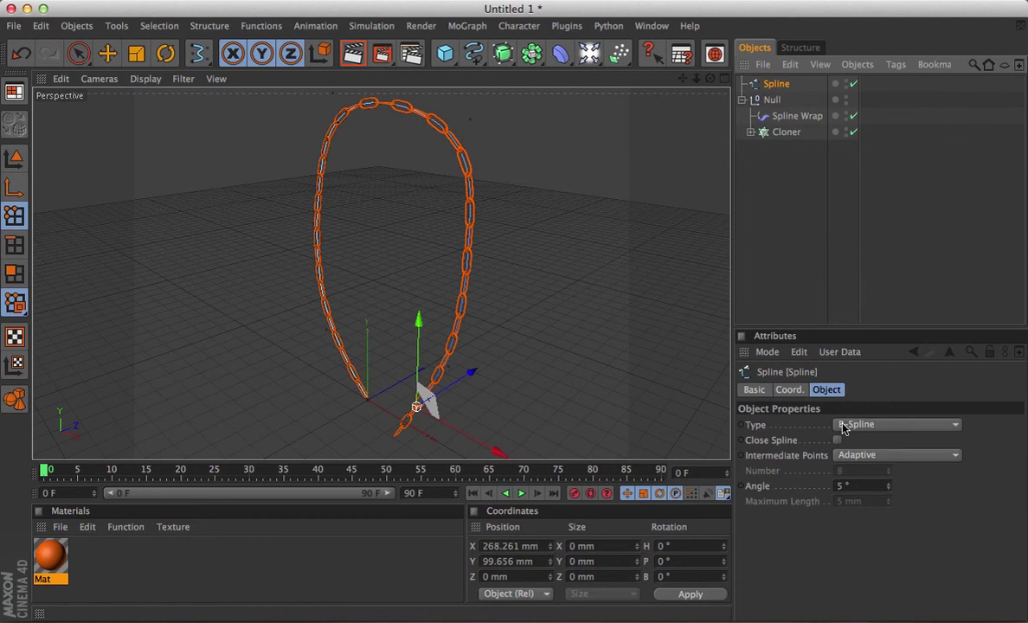
click(837, 440)
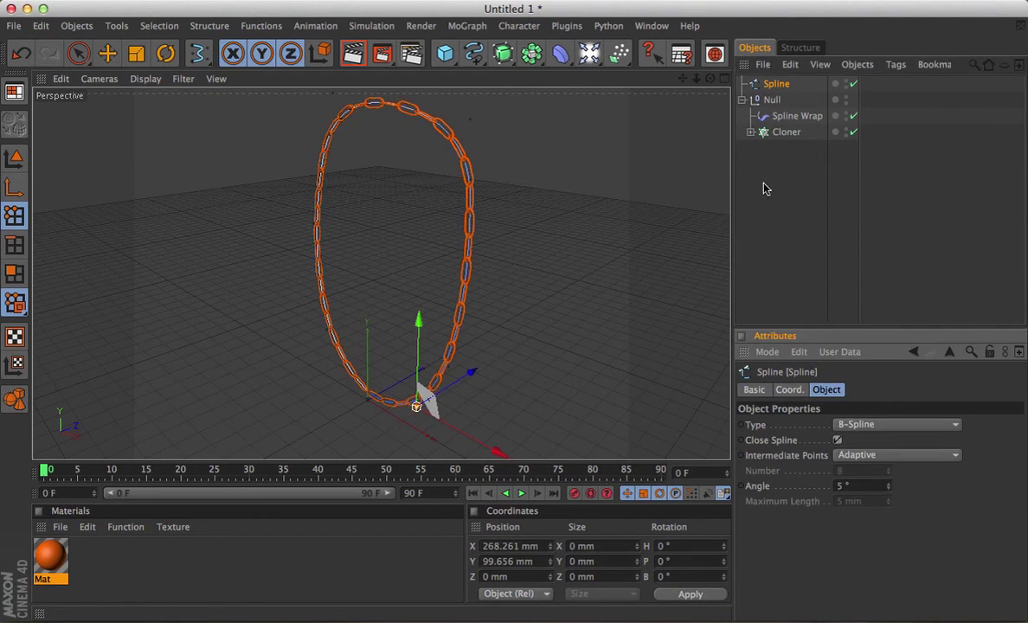
key(ctrl+r)
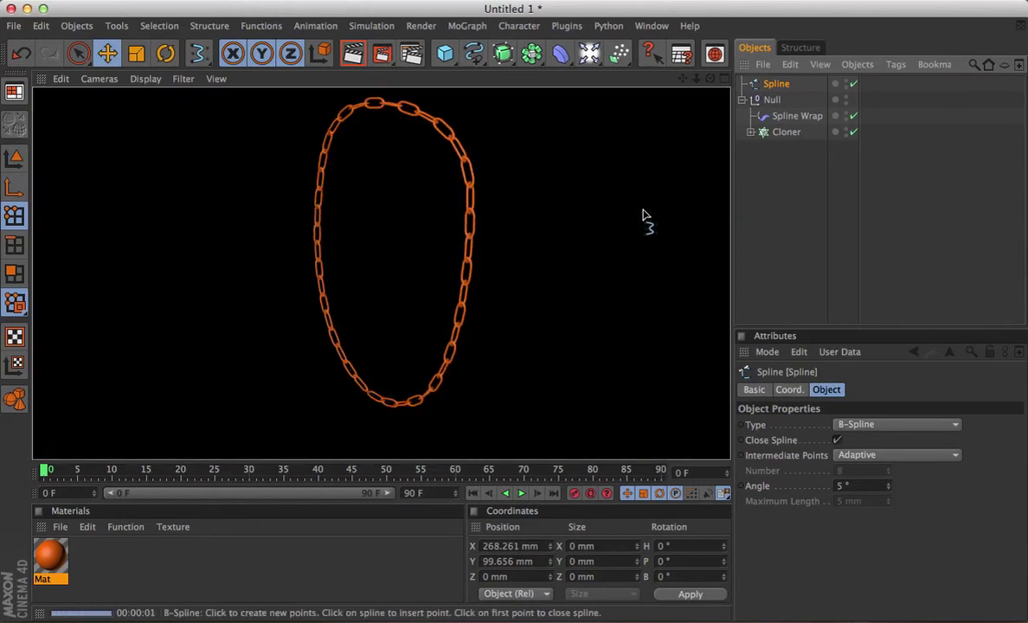
click(791, 195)
click(776, 85)
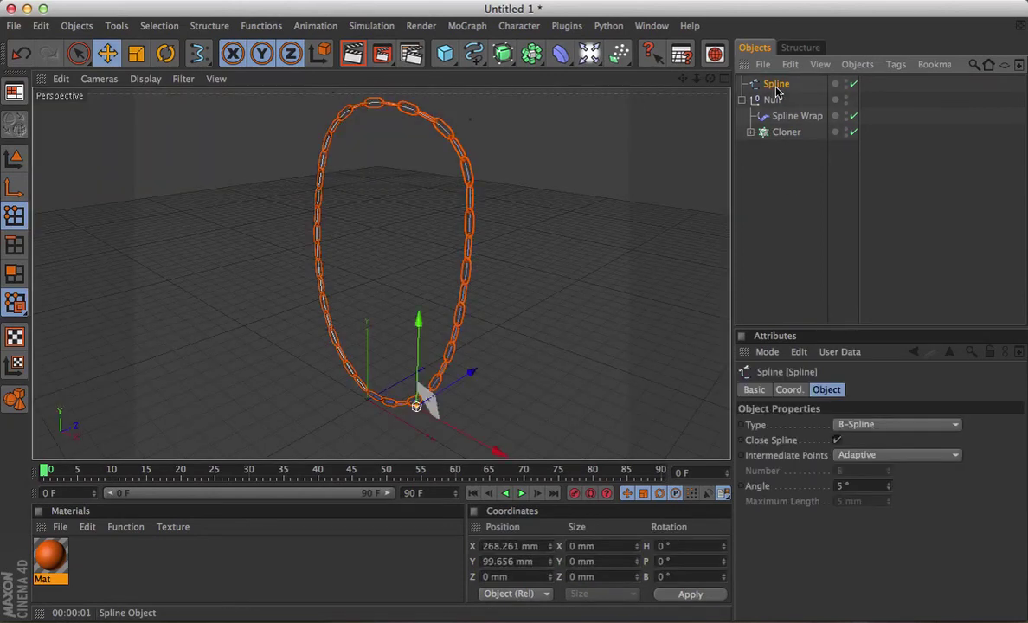
- Add a Wind deformer, parent it under the Spline, and set its Frequency to 5
click(560, 54)
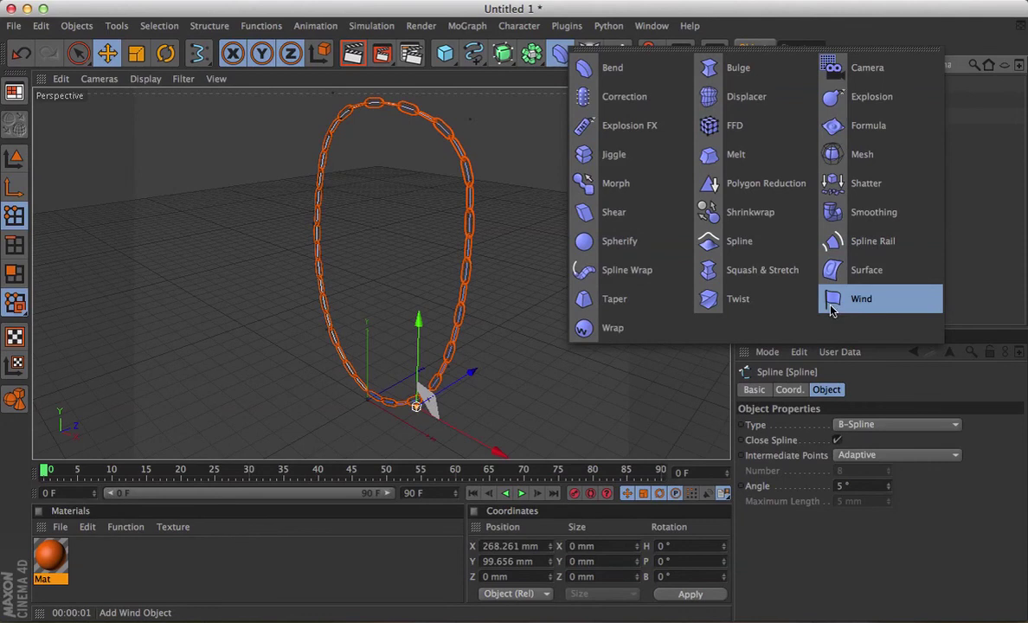
click(835, 300)
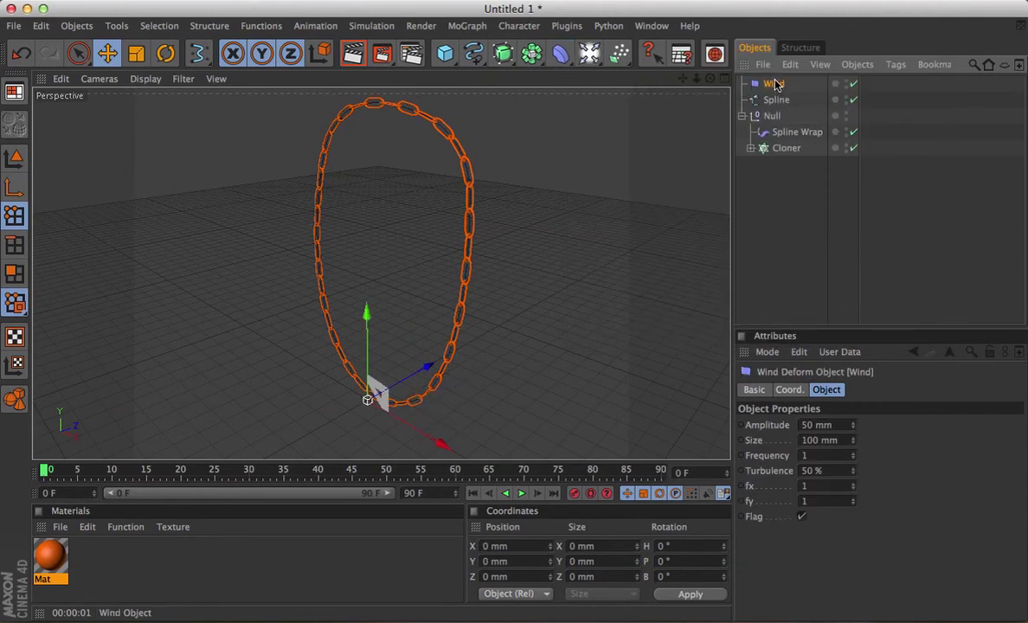
drag(769, 84, 778, 100)
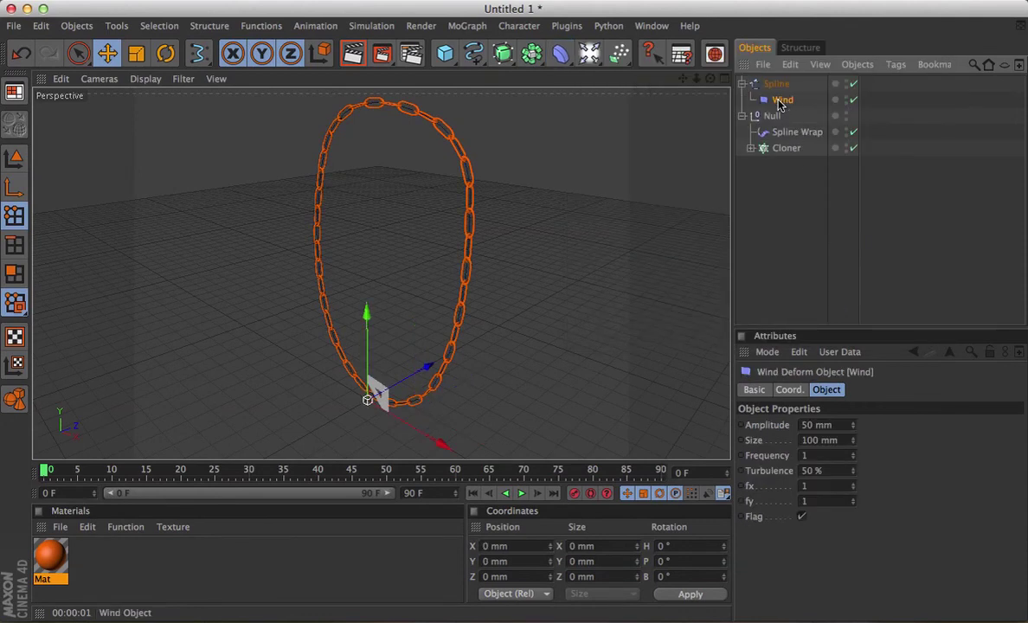
click(820, 468)
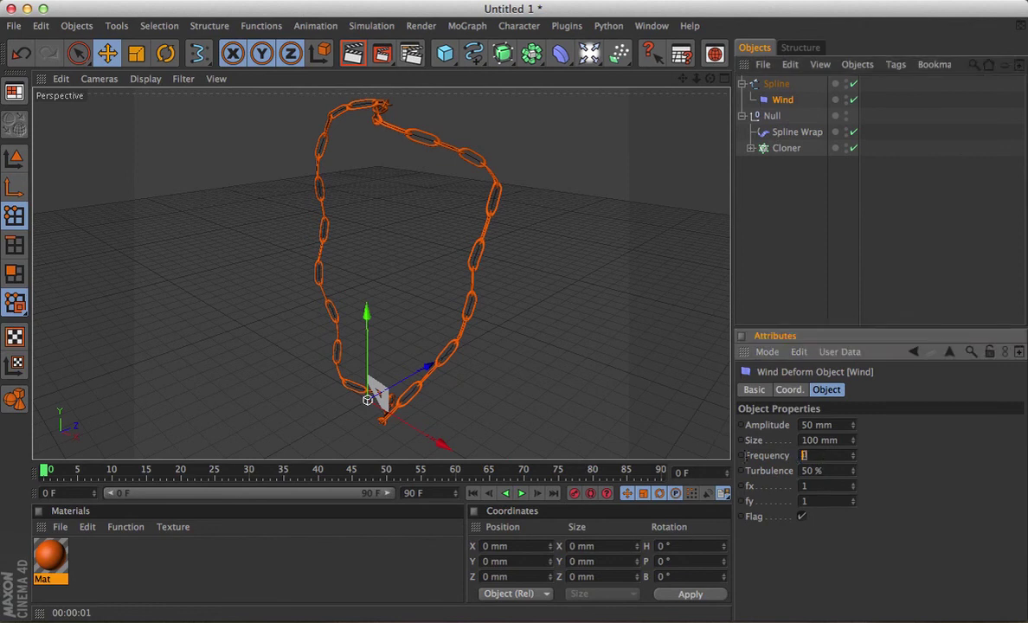
click(521, 492)
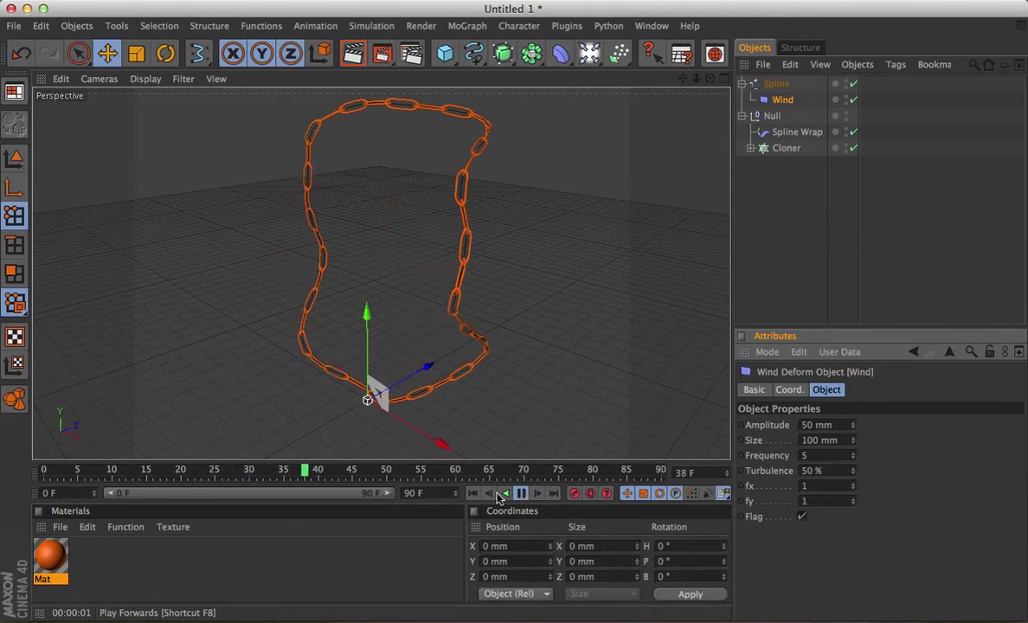
click(519, 493)
click(473, 493)
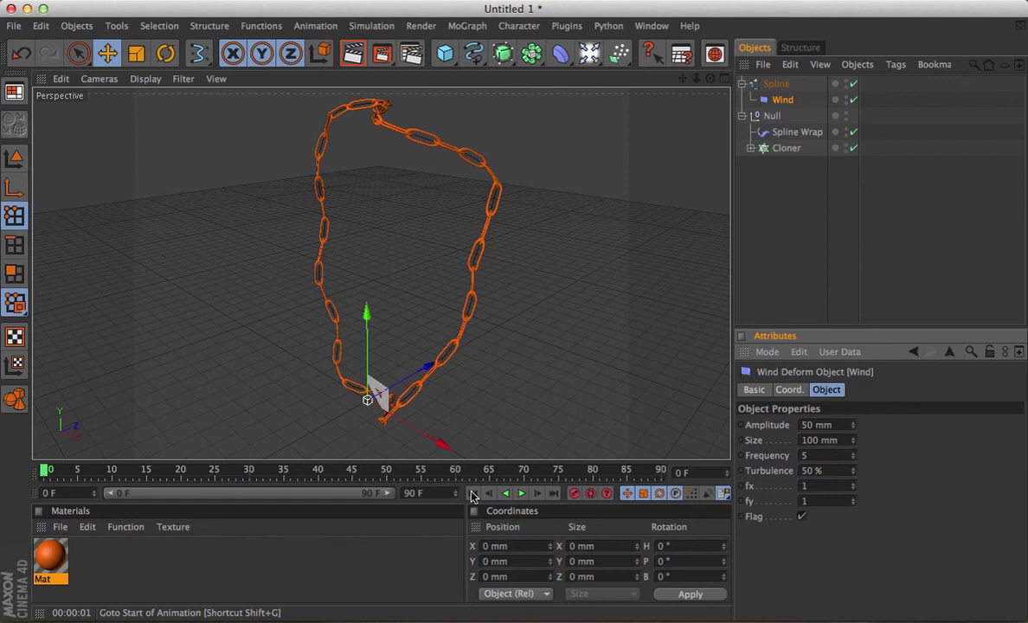